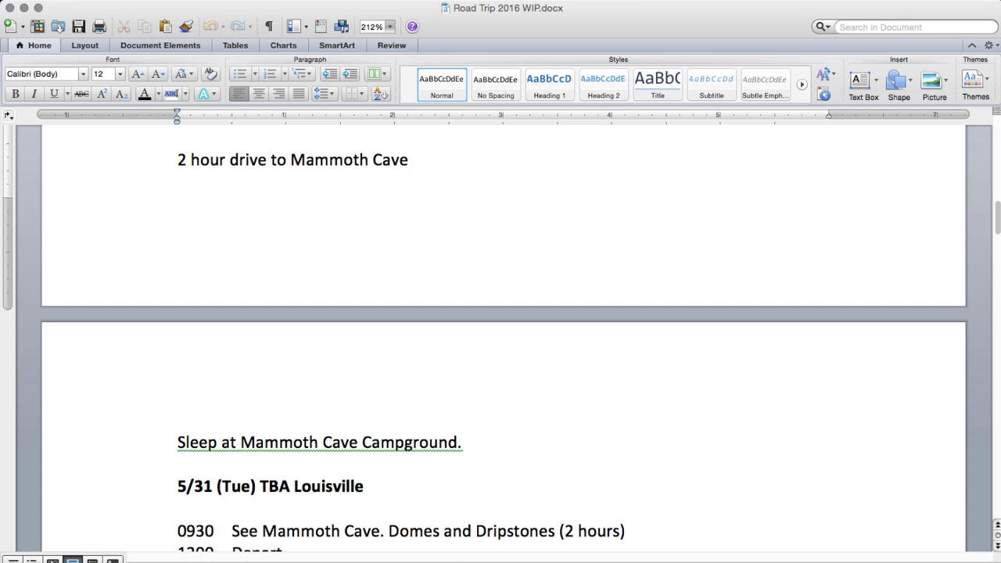
# Examine the 5/29 and 5/30 entries of the Road Trip 2016 WIP itinerary, covering the Chattanooga, Nashville and Mammoth Cave stops
pyautogui.scroll(8, 501, 336)
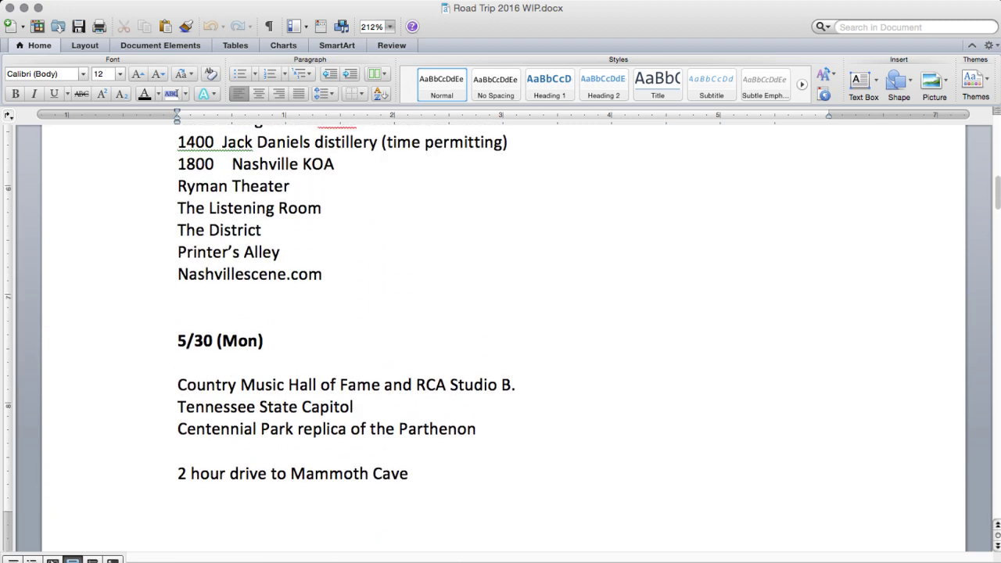
pyautogui.scroll(-3, 501, 336)
pyautogui.scroll(8, 501, 336)
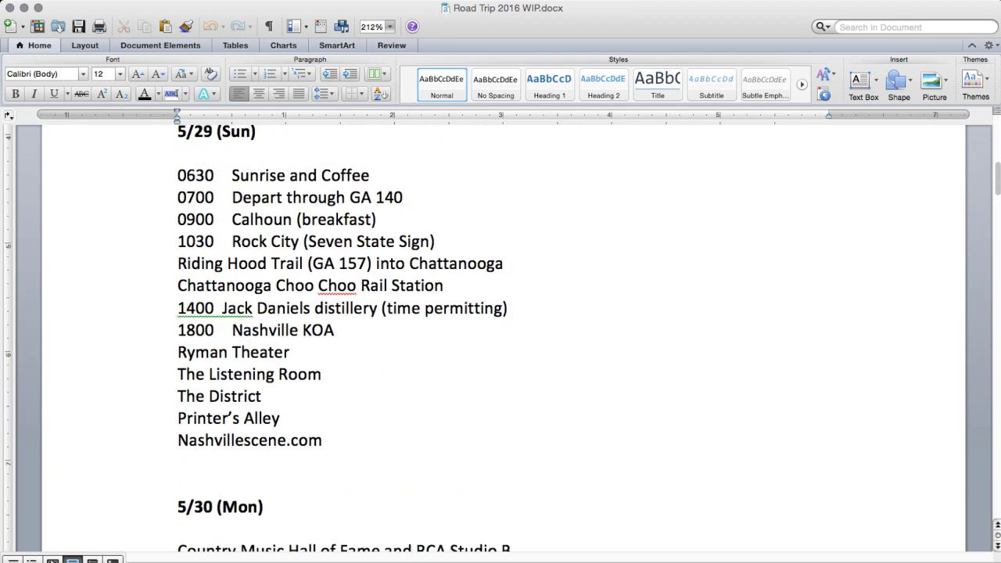
pyautogui.scroll(1, 501, 337)
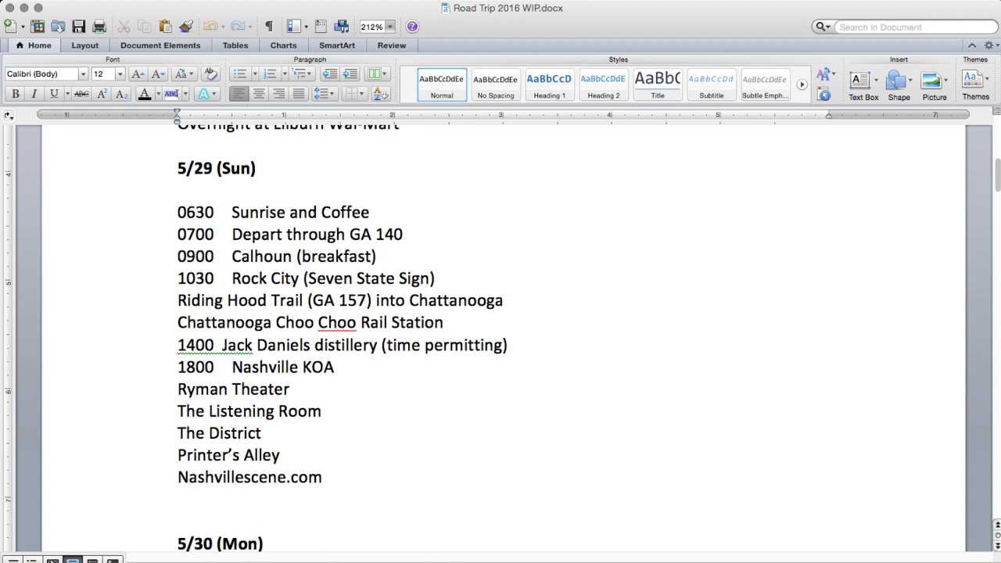
pyautogui.moveTo(178, 345); pyautogui.dragTo(521, 345)
pyautogui.click(523, 345)
pyautogui.scroll(-15, 500, 336)
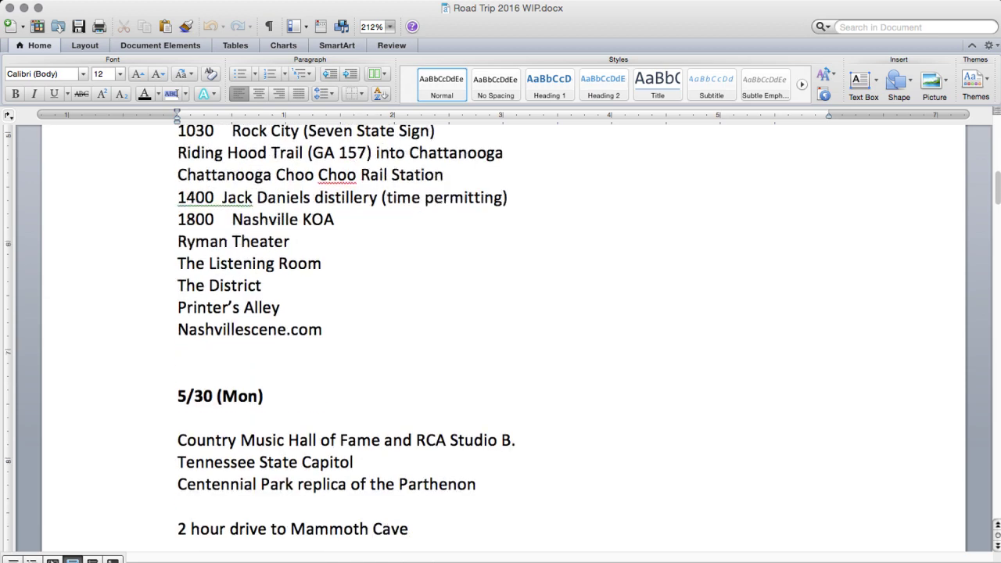
pyautogui.scroll(-1, 501, 336)
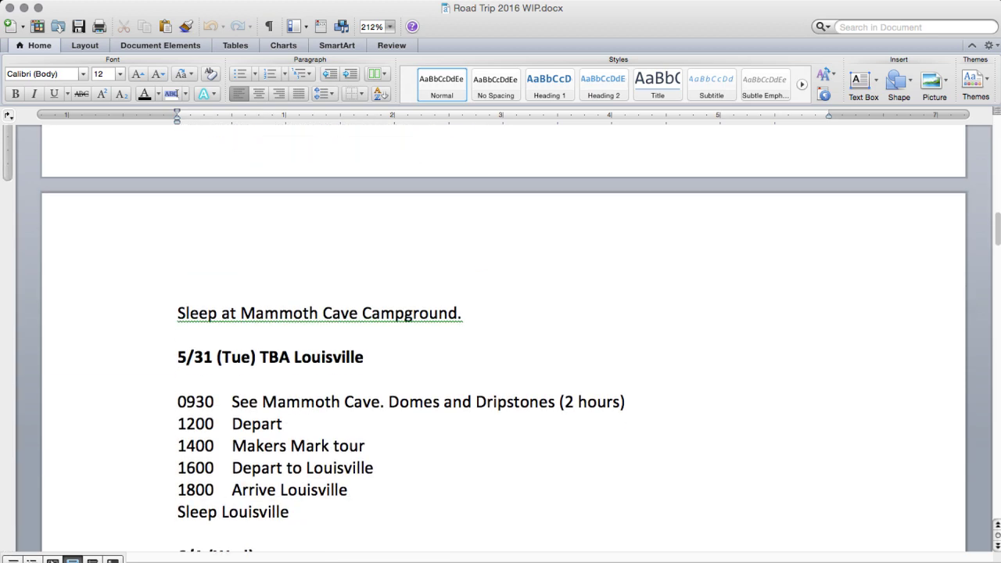
# Read the itinerary entries from 5/31 to 6/3, covering Louisville, Indiana and Chicago, and return to the document's beginning
pyautogui.hotkey('shift', 'Down')
pyautogui.press('Left')
pyautogui.scroll(-3, 500, 337)
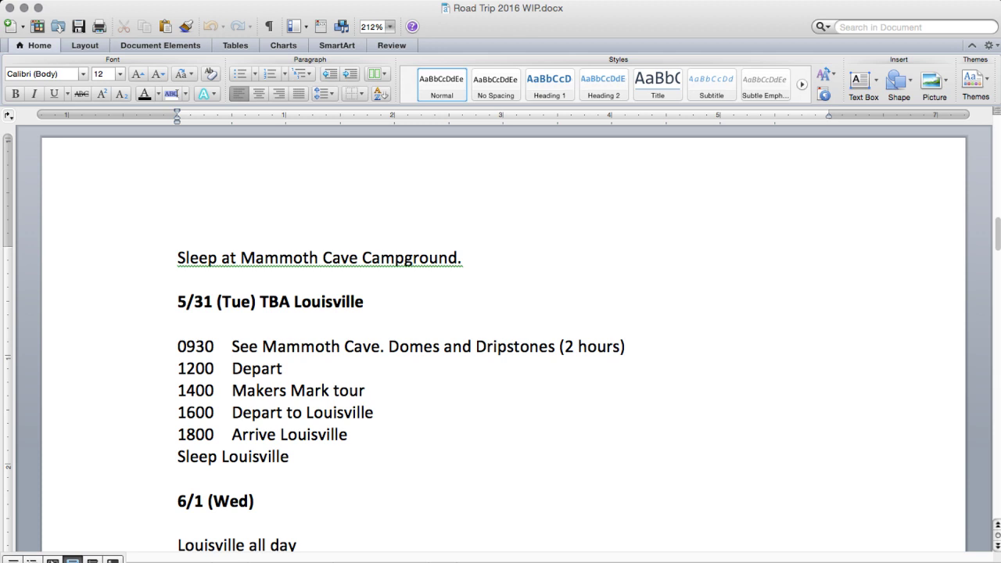
pyautogui.scroll(-10, 500, 336)
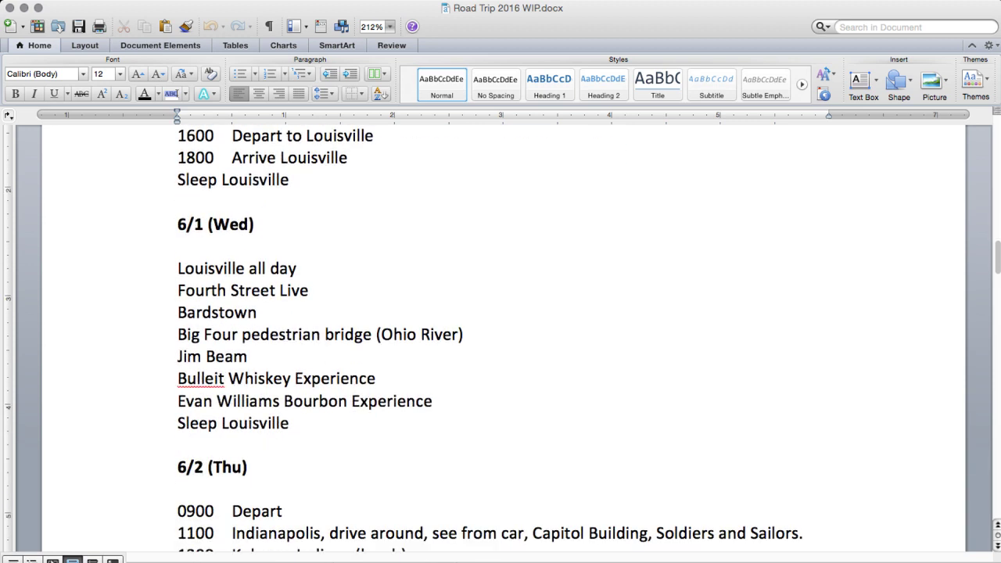
pyautogui.scroll(-2, 501, 336)
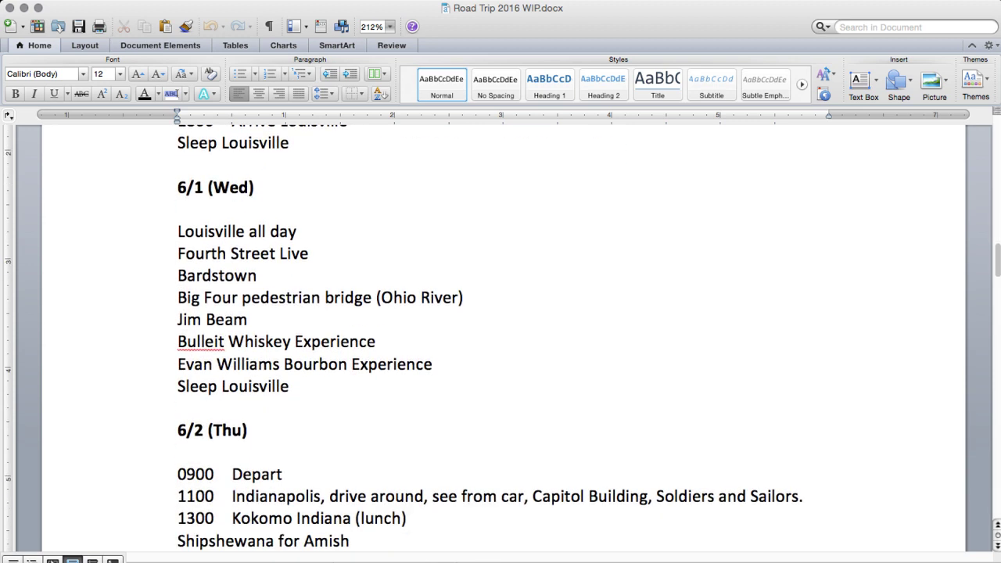
pyautogui.scroll(-3, 501, 336)
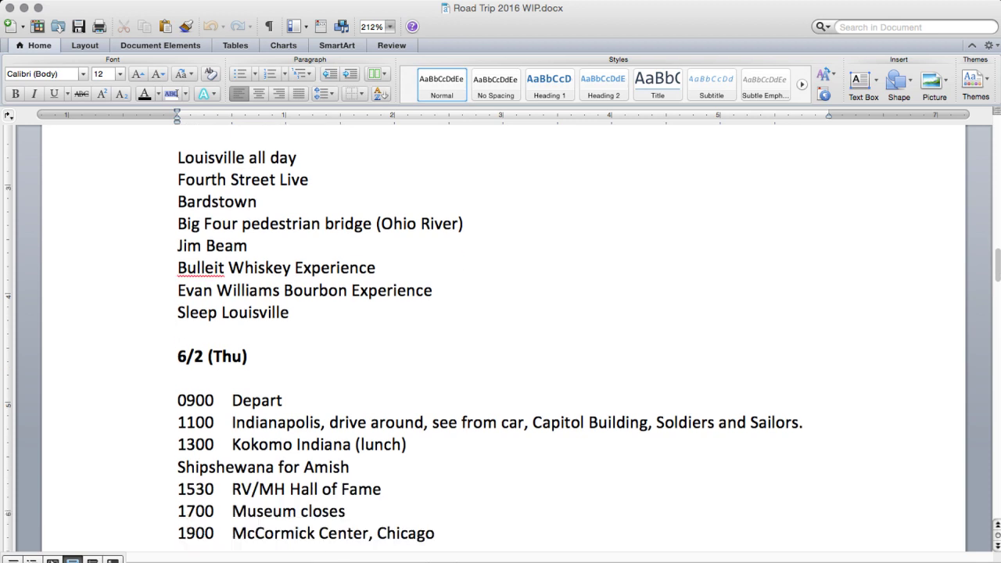
pyautogui.scroll(-10, 500, 336)
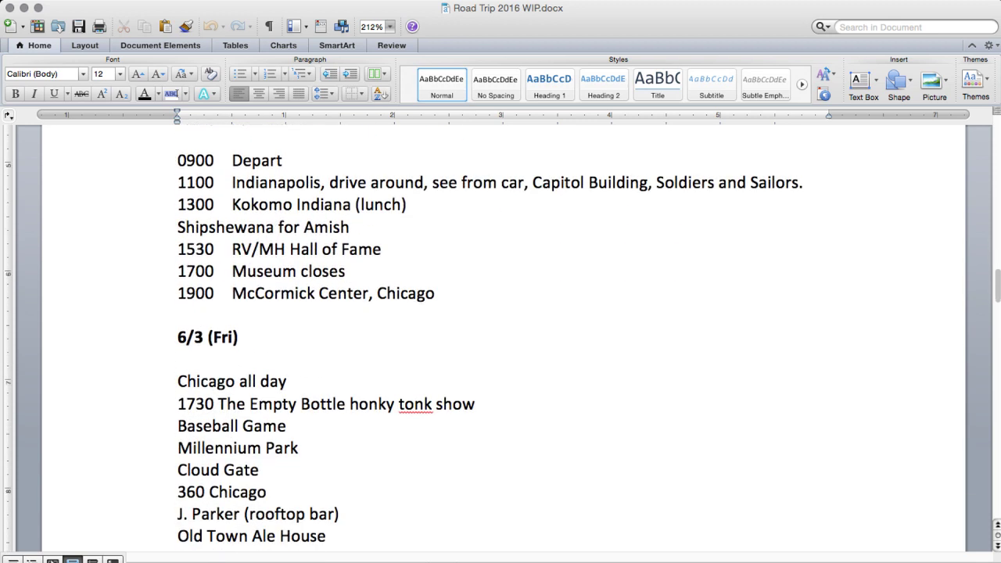
pyautogui.scroll(-1, 501, 336)
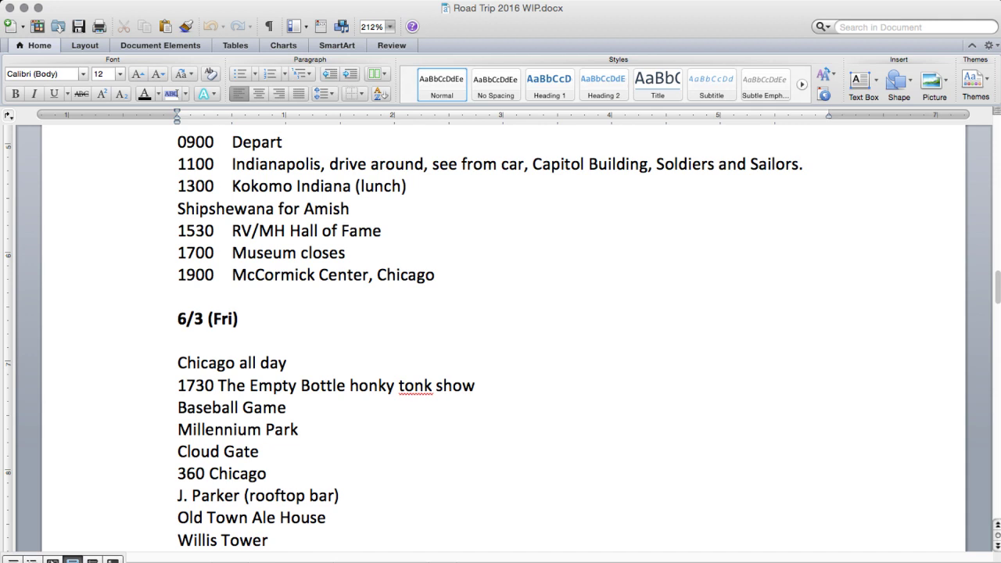
pyautogui.scroll(-3, 501, 336)
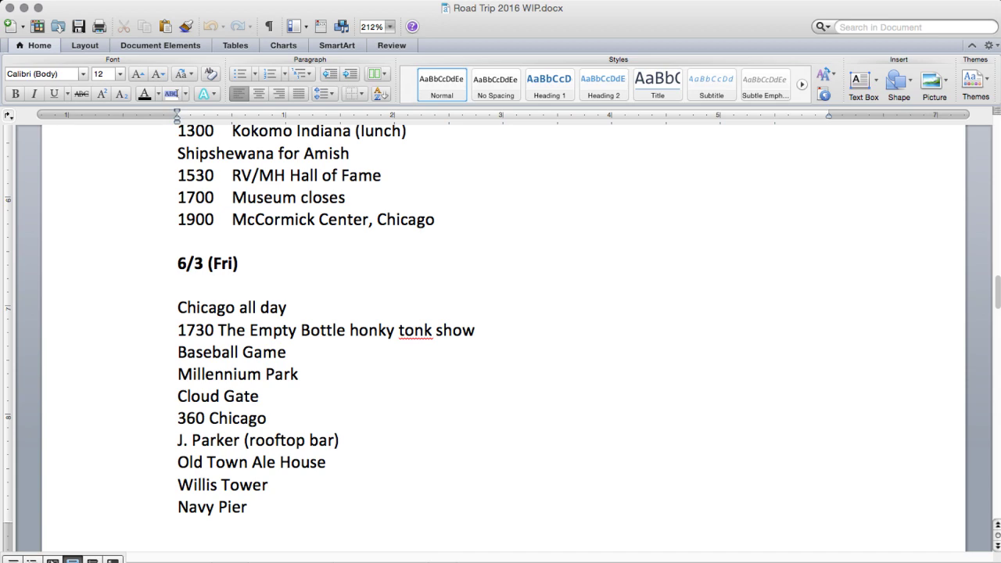
pyautogui.scroll(-2, 500, 337)
pyautogui.scroll(15, 501, 336)
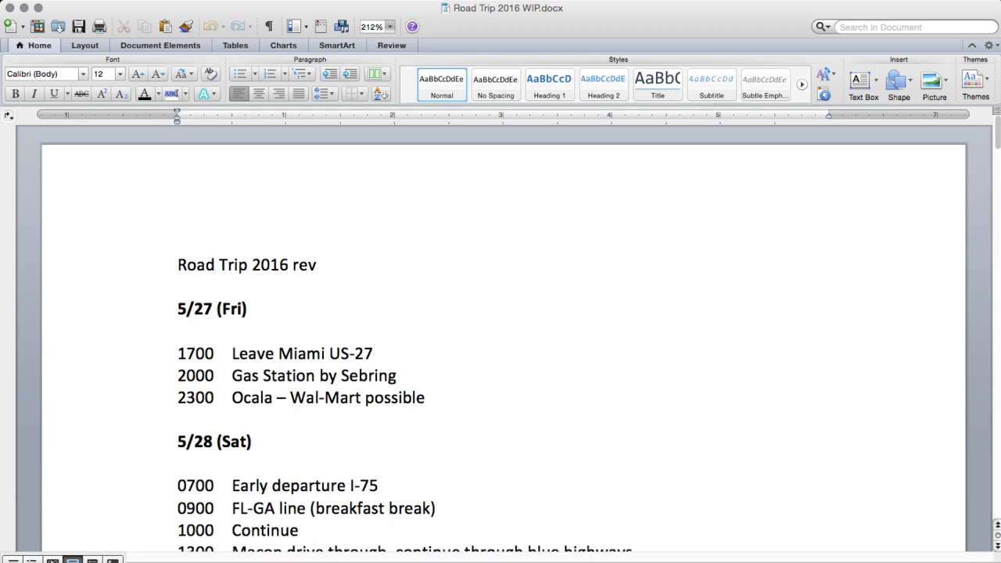
# Switch to Final Cut Pro and place the playhead at the end of clip C0110, the last clip in the Lost in Tennessee timeline
pyautogui.press('super+Tab')
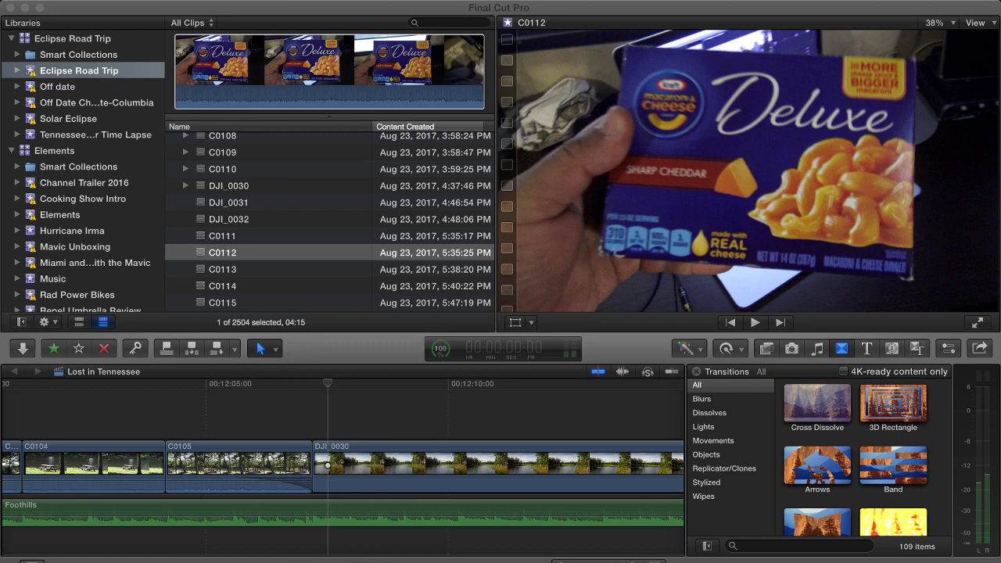
pyautogui.click(401, 416)
pyautogui.click(401, 416)
pyautogui.hscroll(20, 401, 416)
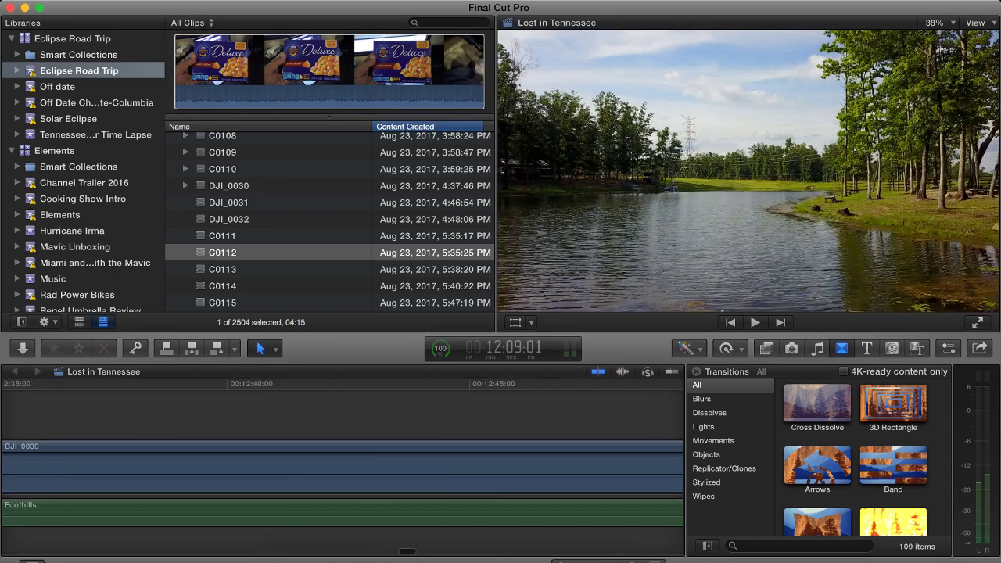
pyautogui.hscroll(20, 409, 416)
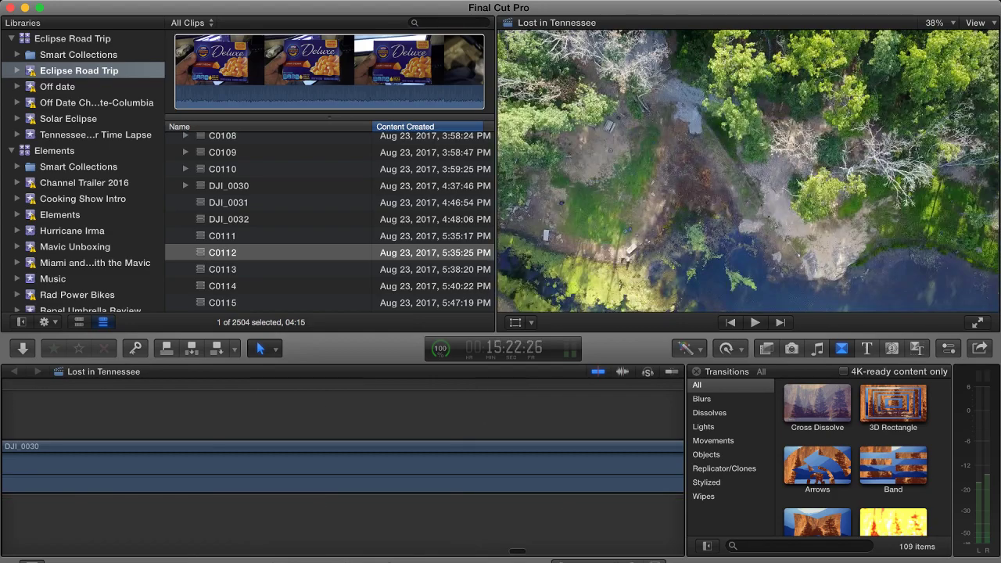
pyautogui.hscroll(20, 323, 416)
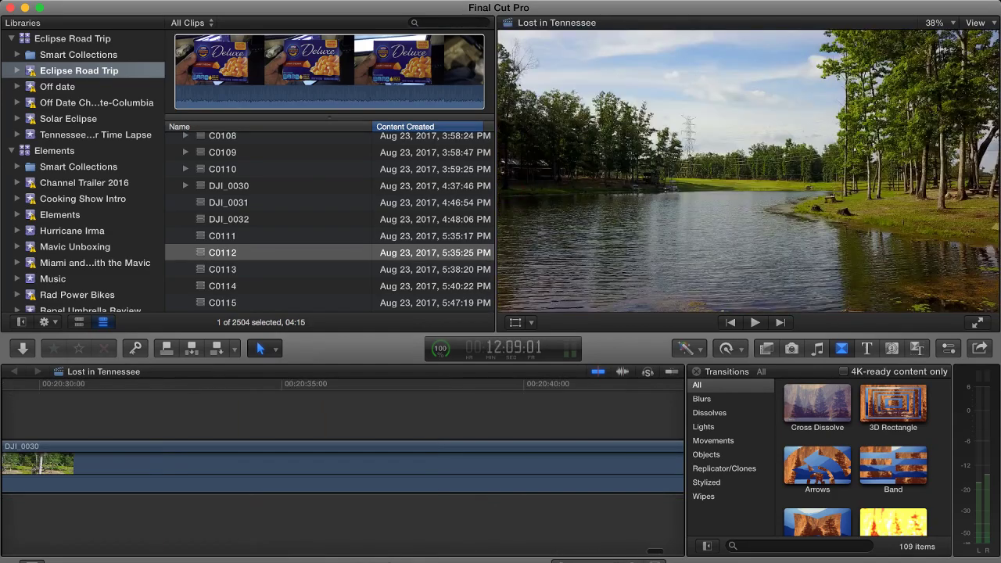
pyautogui.hscroll(10, 567, 469)
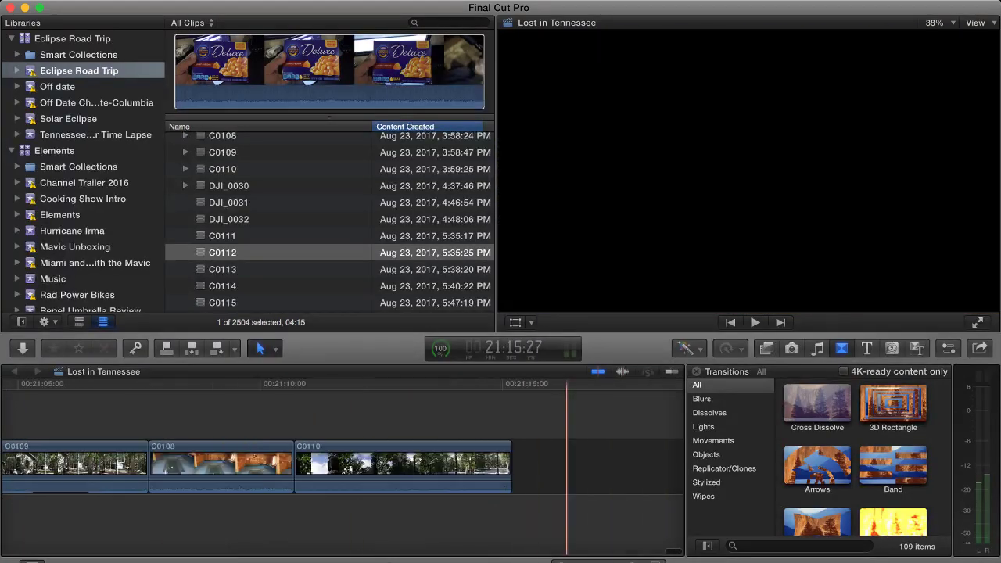
pyautogui.click(514, 469)
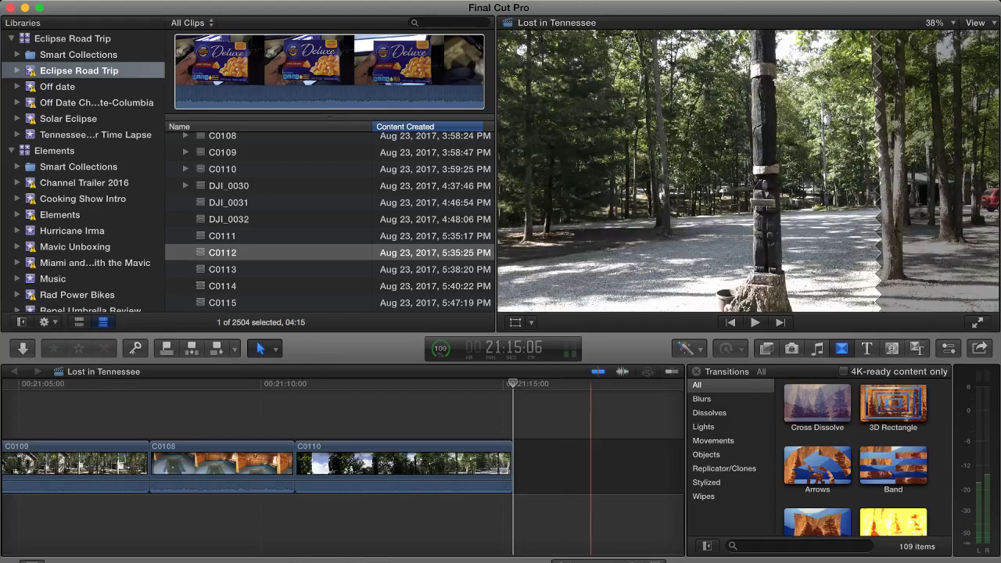
# Preview clip C0112, mark a 02:24 range that trims its beginning and end, and append it to the timeline after C0110
pyautogui.click(199, 71)
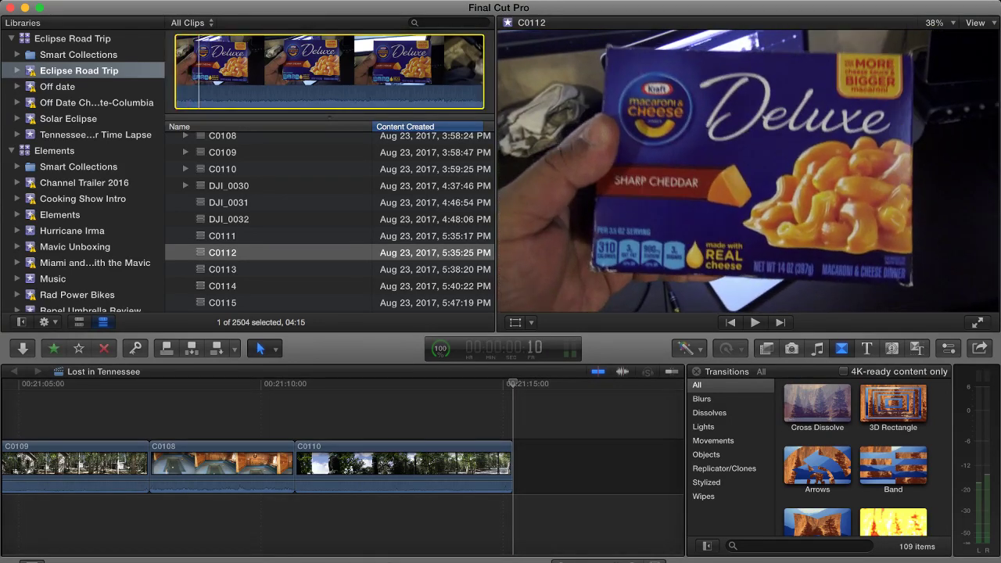
pyautogui.press('space')
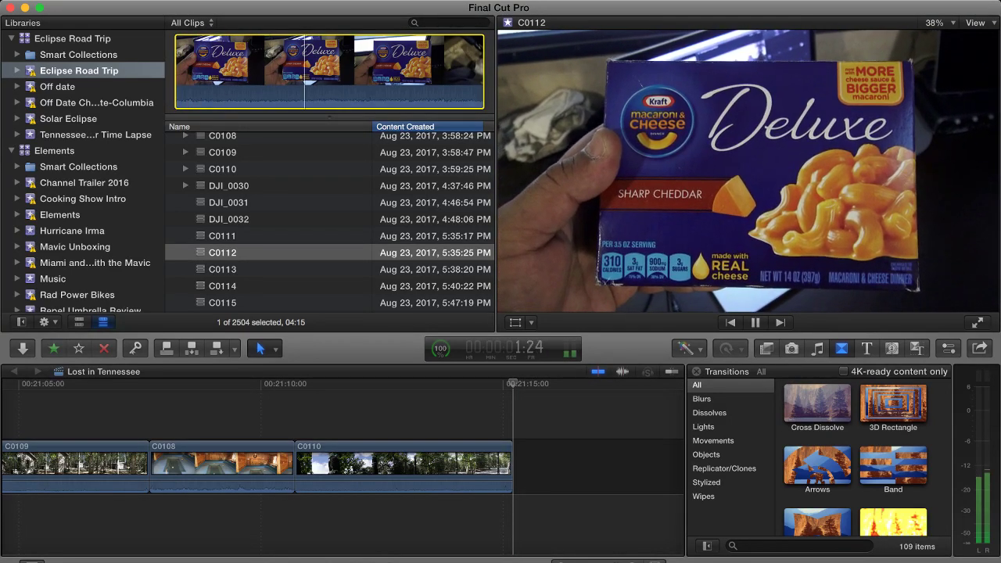
pyautogui.click(182, 71)
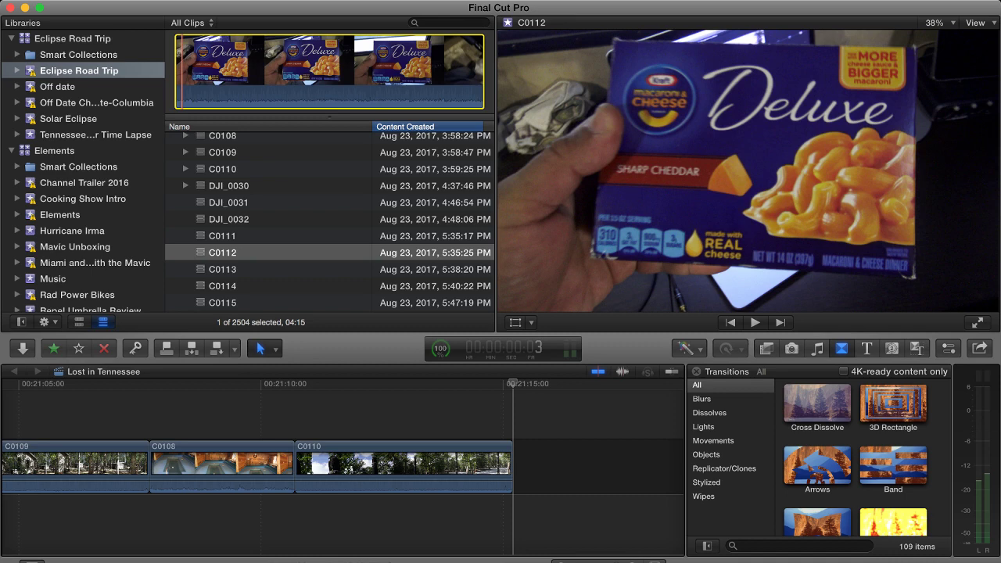
pyautogui.press('i')
pyautogui.press('space')
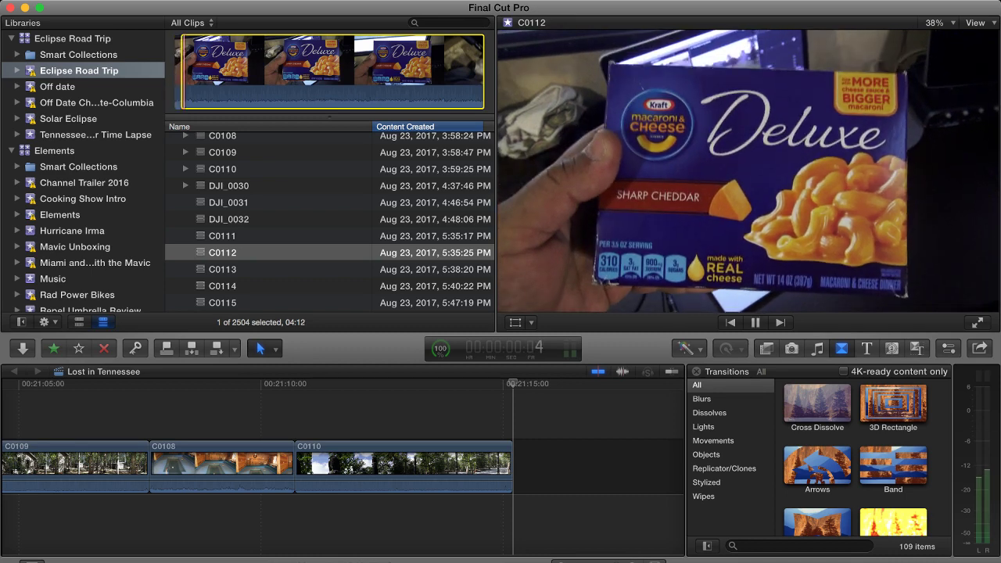
pyautogui.press('i')
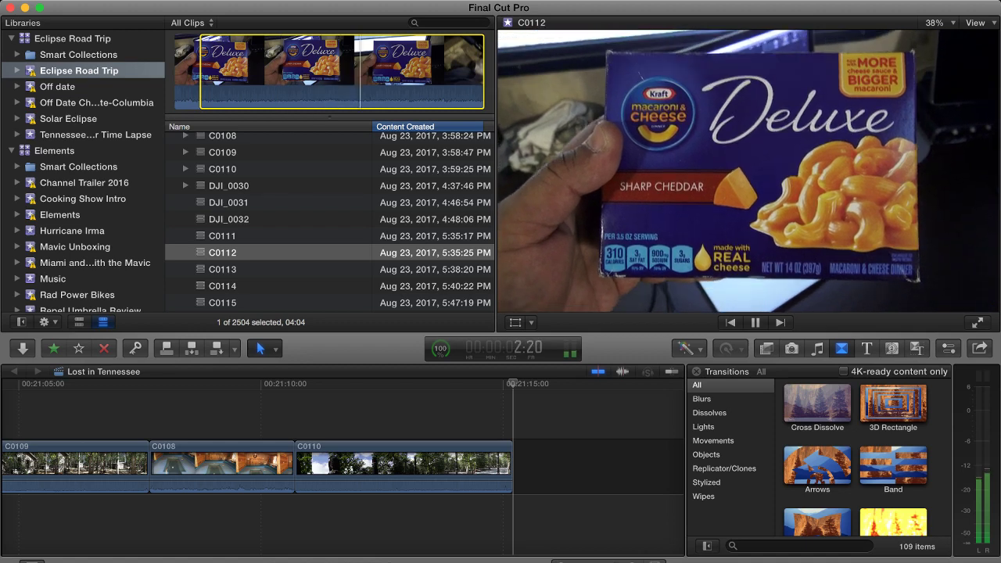
pyautogui.press('o')
pyautogui.press('space')
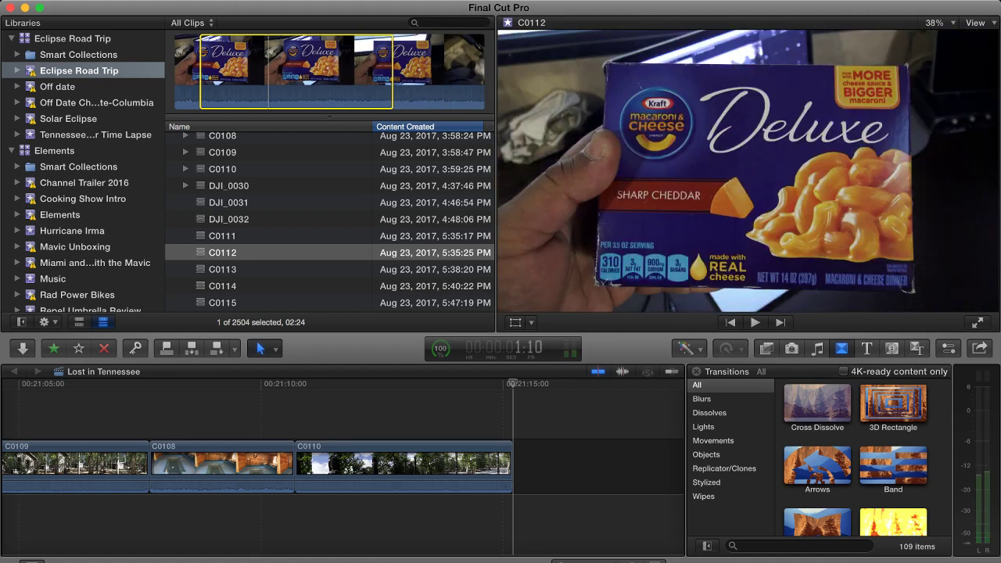
pyautogui.press('e')
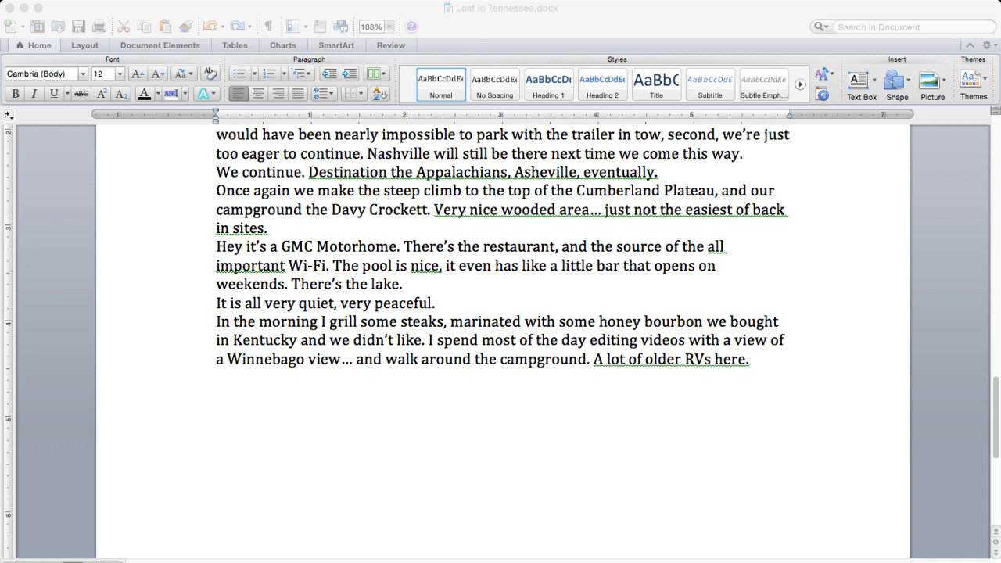
# Switch to Lost in Tennessee.docx in Word and add a final line reading "We don't feel like cooking so we're going to make Mac n Cheese"
pyautogui.press('super+Tab')
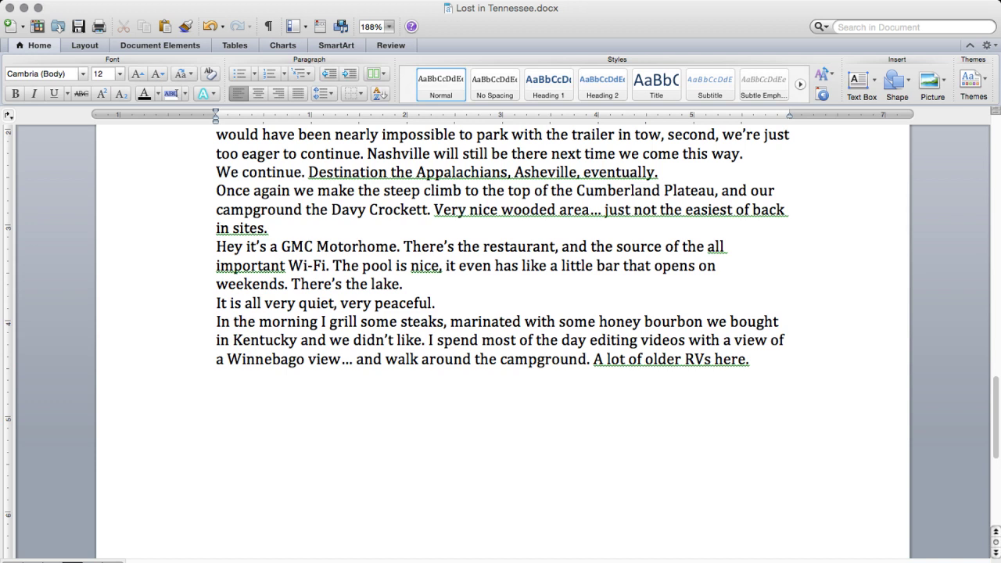
pyautogui.write("We don't fee")
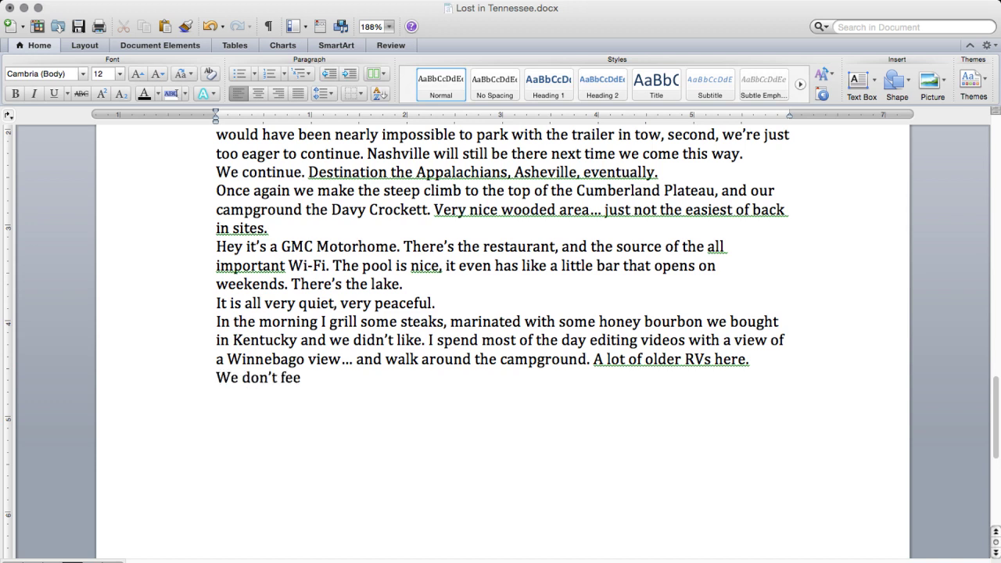
pyautogui.write('l like cooking so we')
pyautogui.write("'")
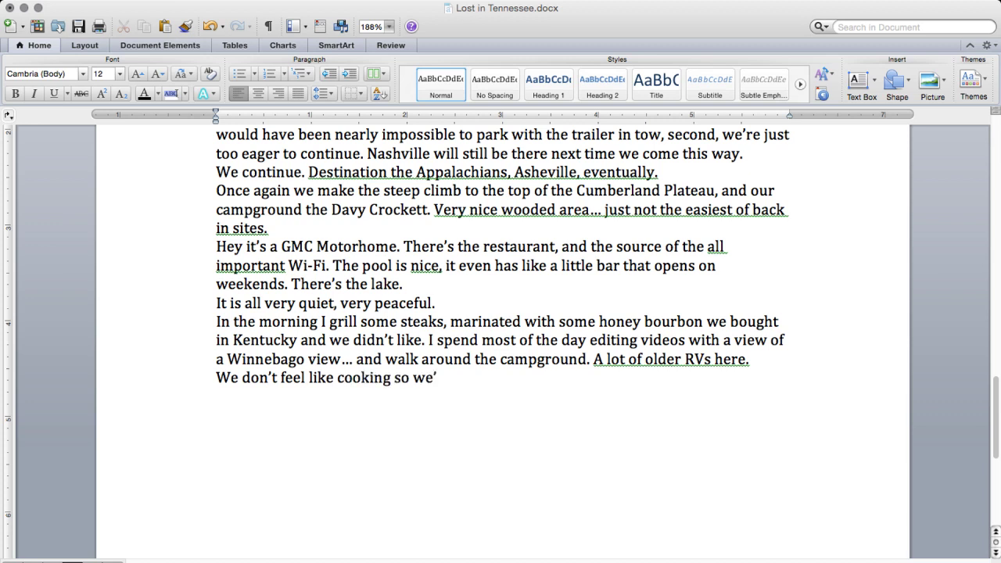
pyautogui.write('re goiu')
pyautogui.press('BackSpace')
pyautogui.press('BackSpace')
pyautogui.press('BackSpace')
pyautogui.write('oing to')
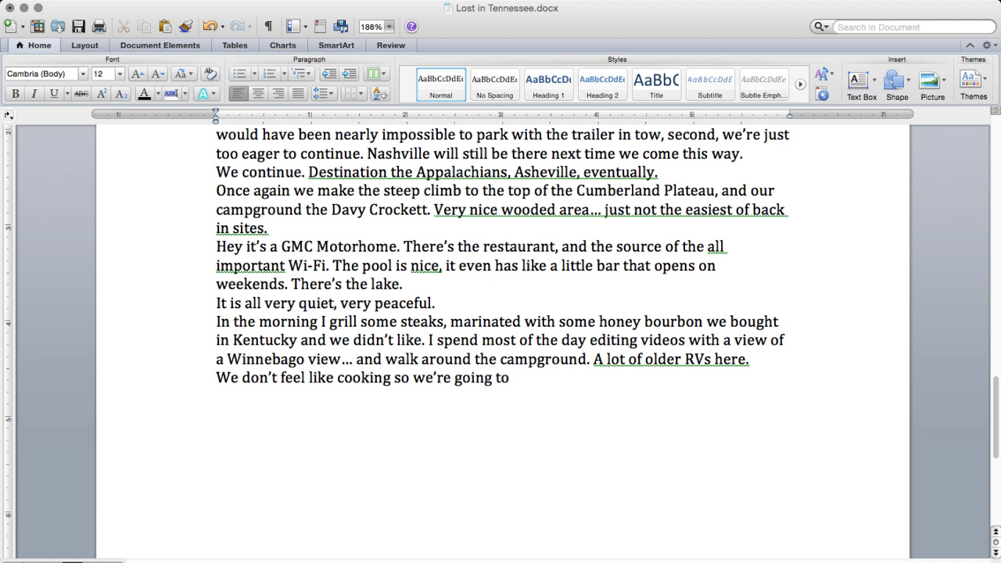
pyautogui.write(' make Mac n Che')
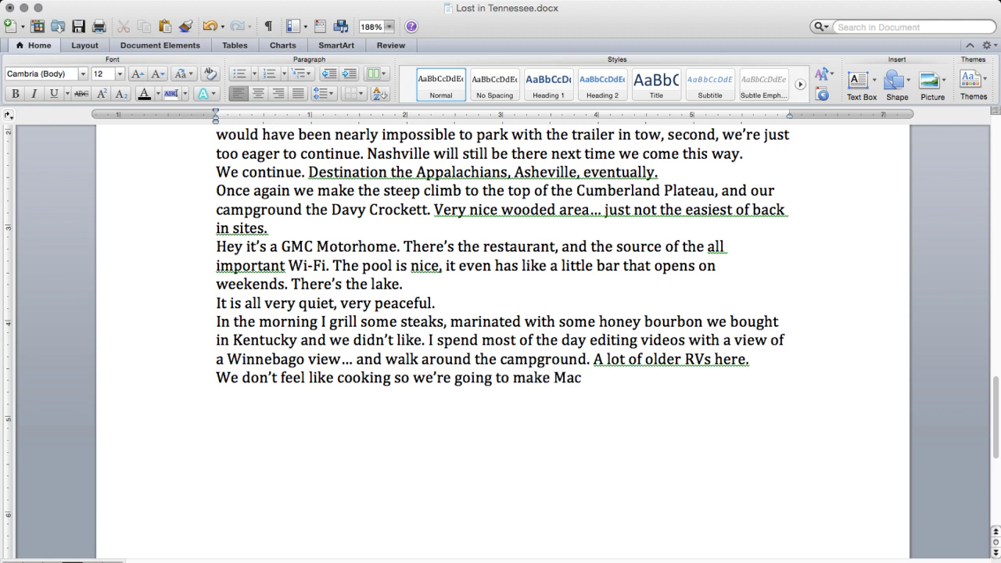
pyautogui.write('ese')
# Switch to Final Cut Pro, mark a 01:21 range in clip C0113, and append it to the timeline after C0112
pyautogui.press('super+Tab')
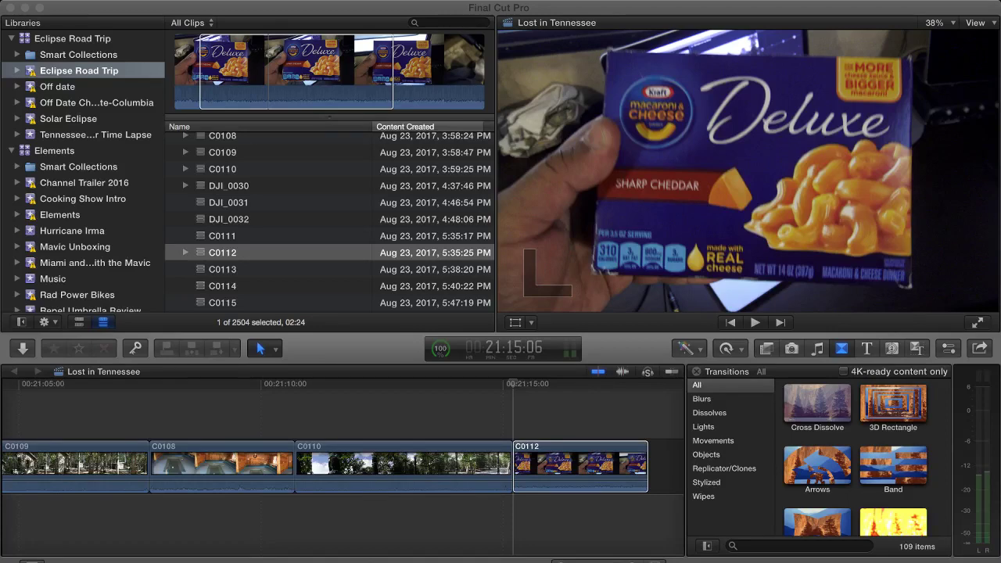
pyautogui.press('super+Tab')
pyautogui.click(223, 269)
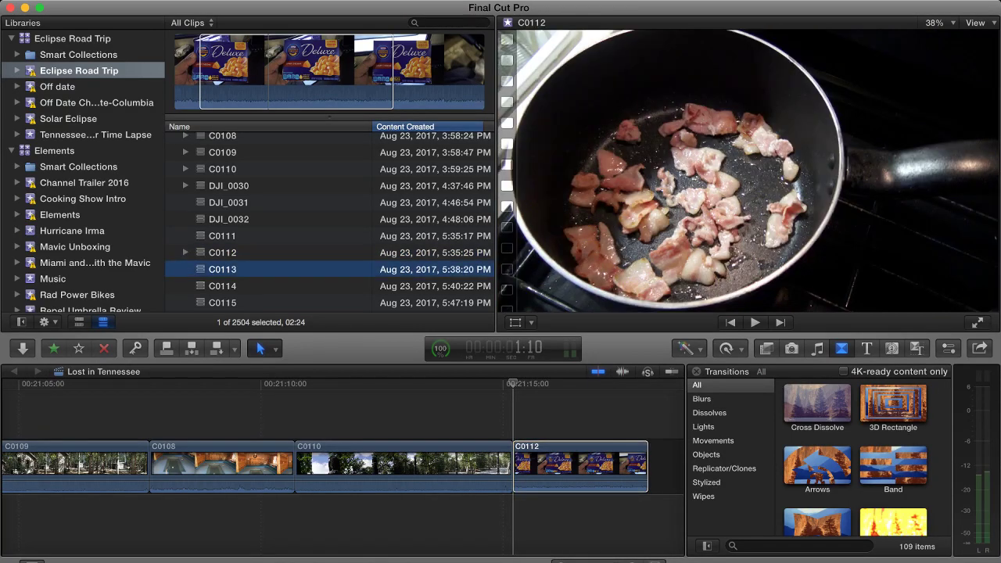
pyautogui.press('space')
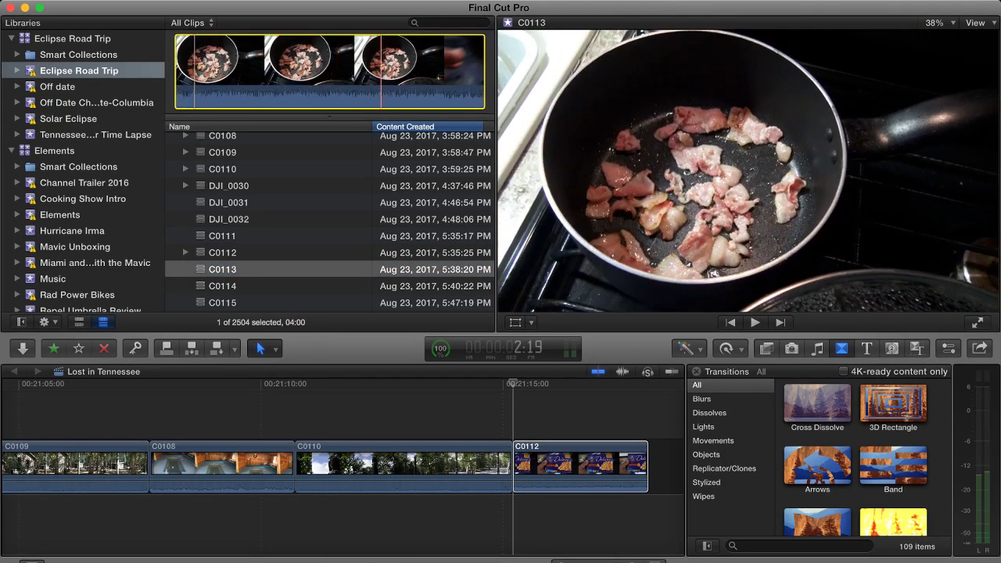
pyautogui.press('space')
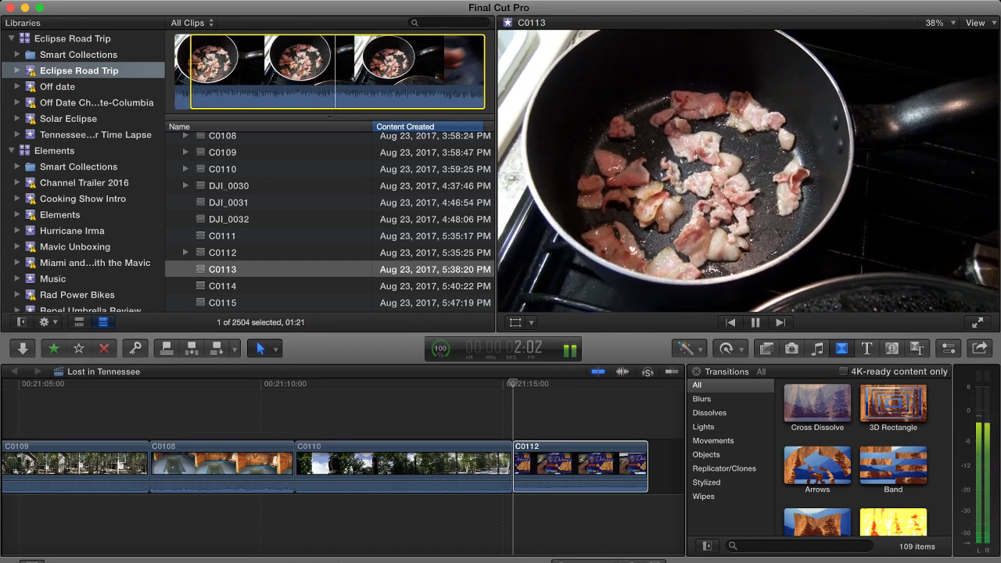
pyautogui.press('o')
pyautogui.press('e')
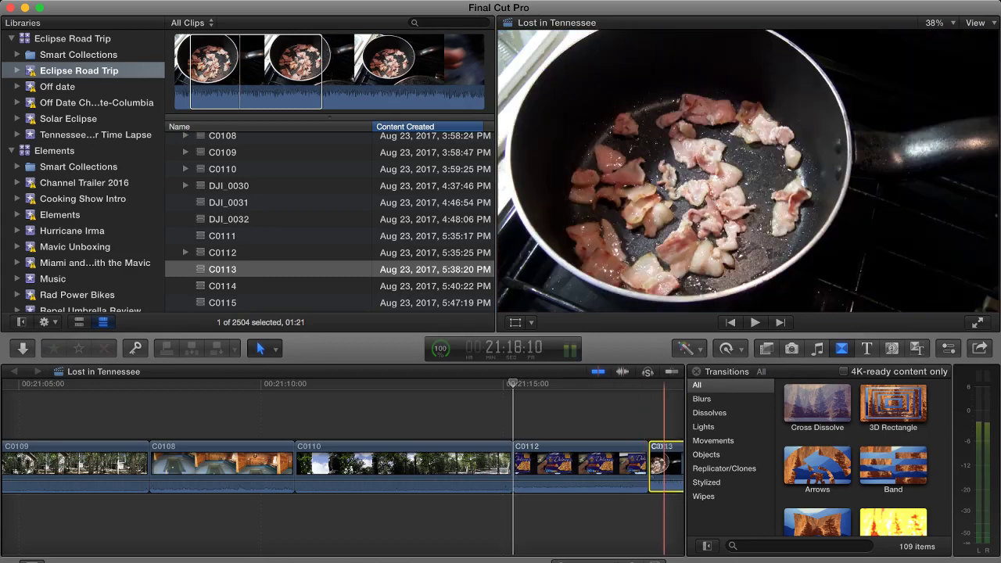
# Mark a 01:29 range in clip C0114 that trims its beginning and end, and append it after C0113
pyautogui.press('super+1')
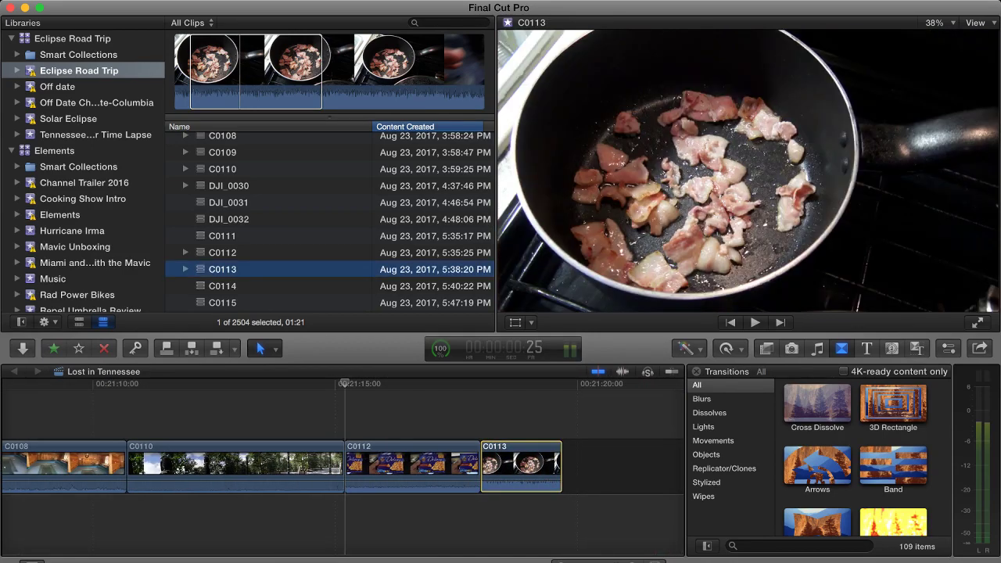
pyautogui.press('Down')
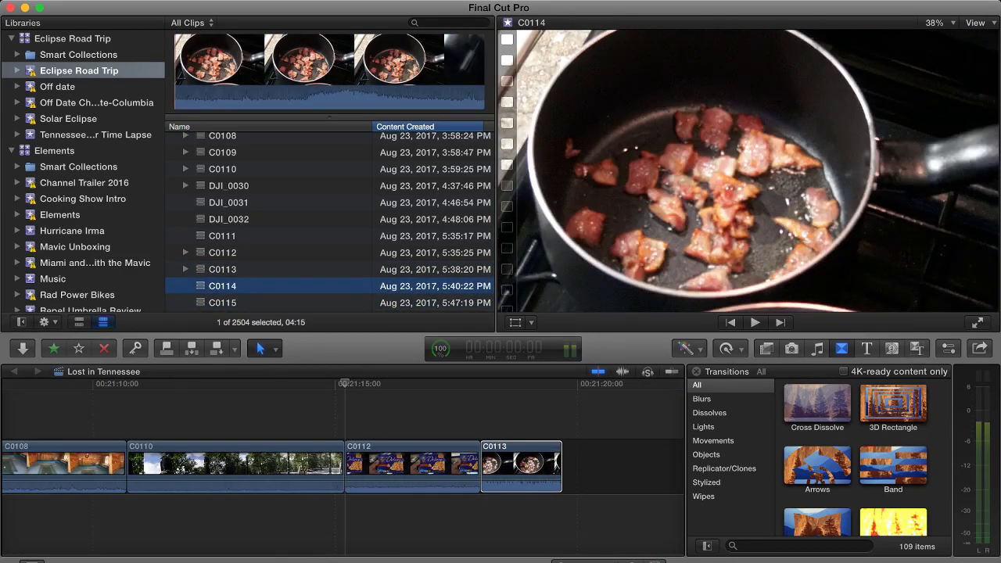
pyautogui.press('space')
pyautogui.press('i')
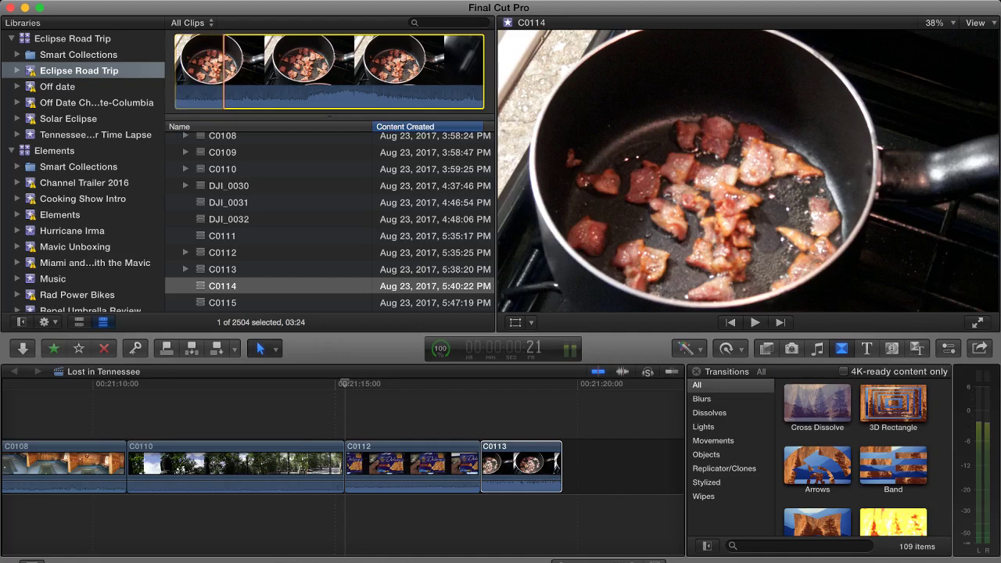
pyautogui.press('space')
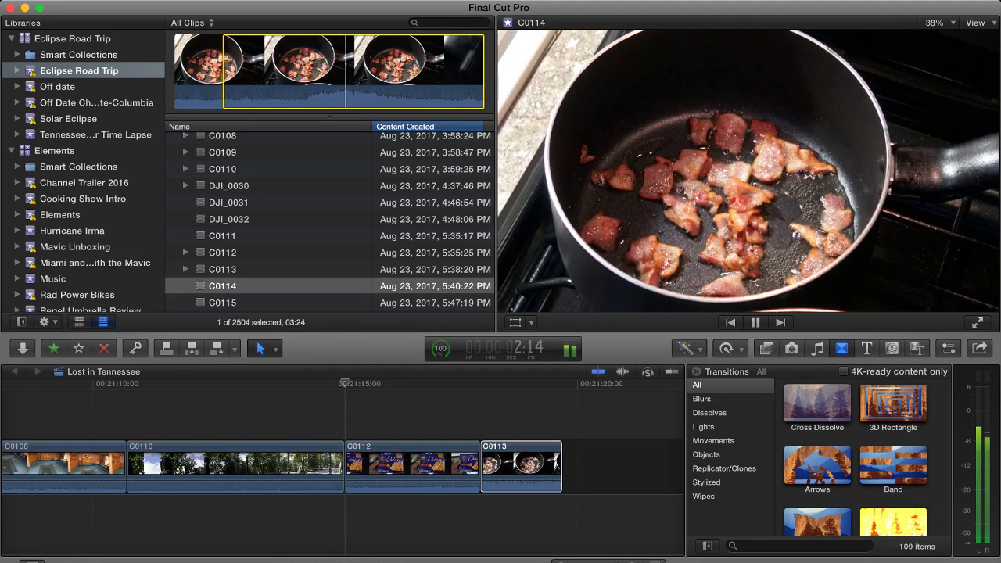
pyautogui.press('space')
pyautogui.press('o')
pyautogui.press('e')
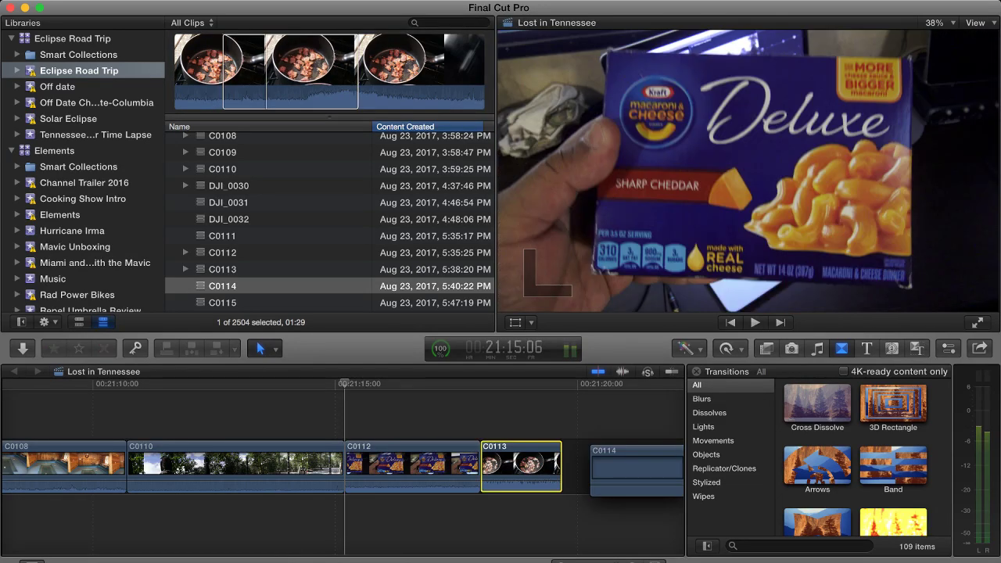
# Skip clip C0115, mark a 02:09 range in clip C0116, and insert it between C0113 and C0114 in the timeline
pyautogui.click(232, 302)
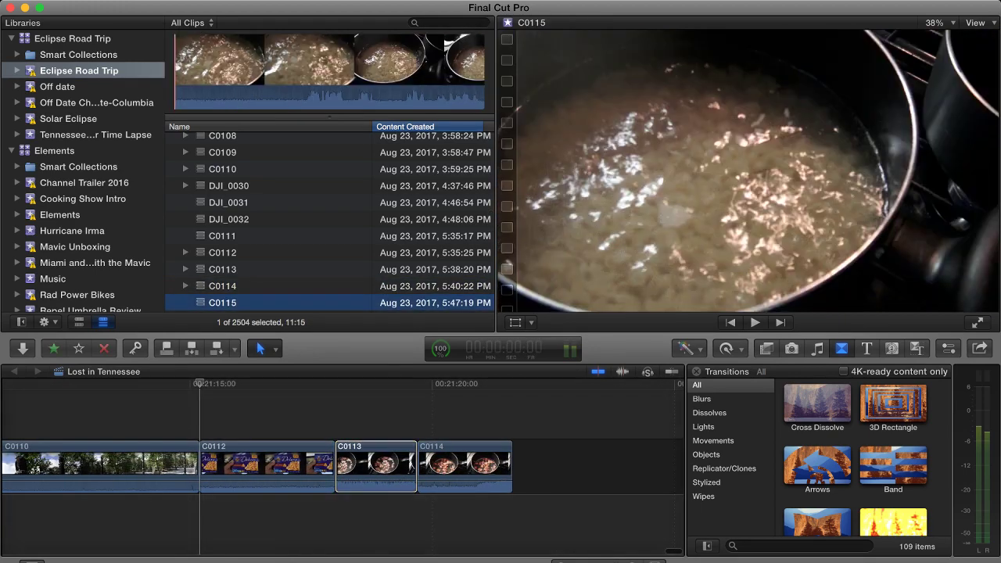
pyautogui.click(231, 71)
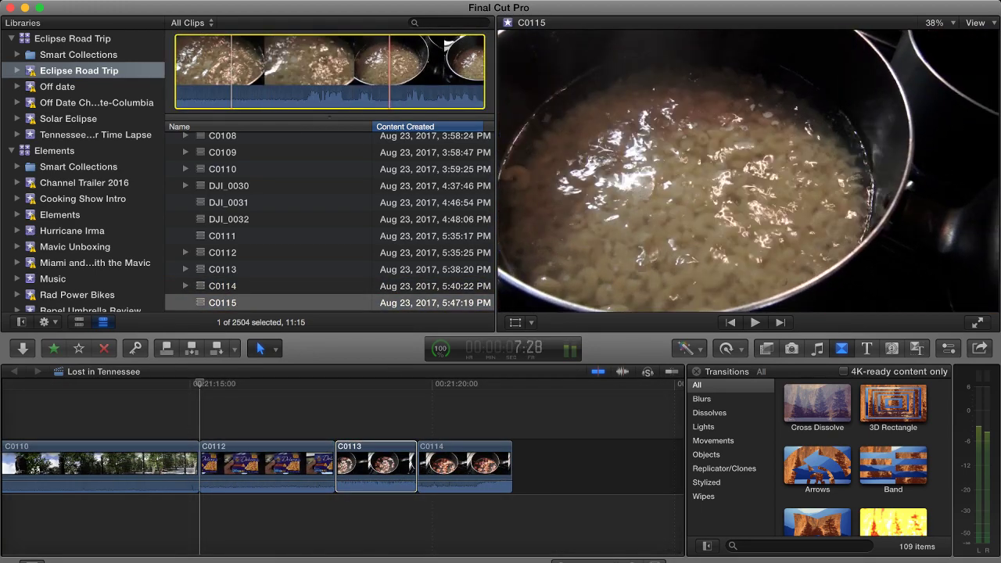
pyautogui.press('Down')
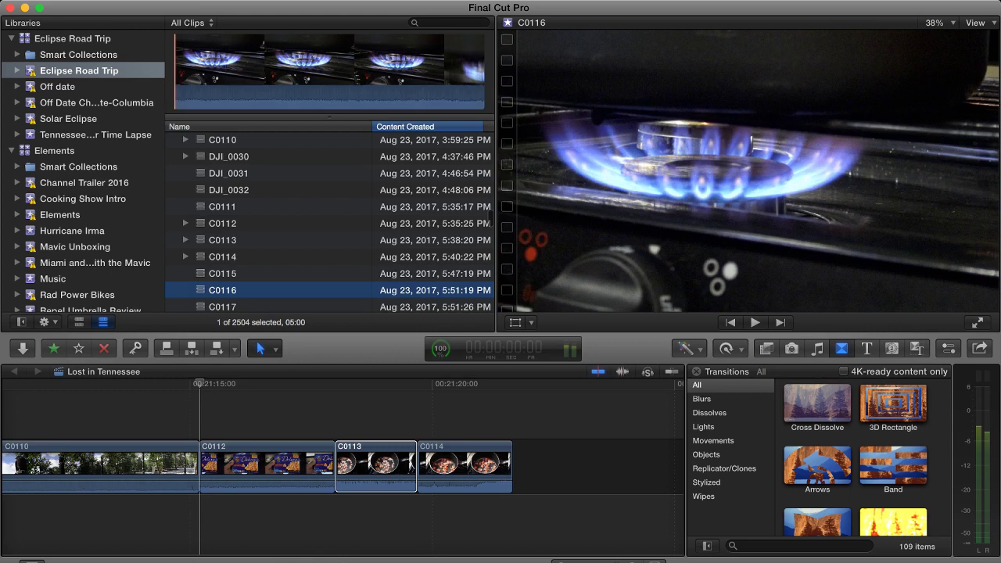
pyautogui.press('space')
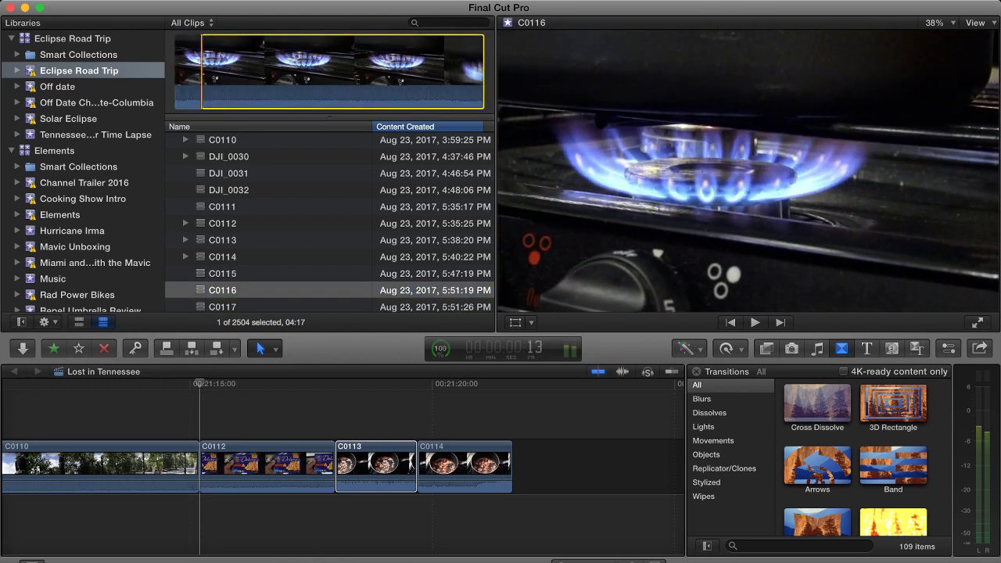
pyautogui.press('i')
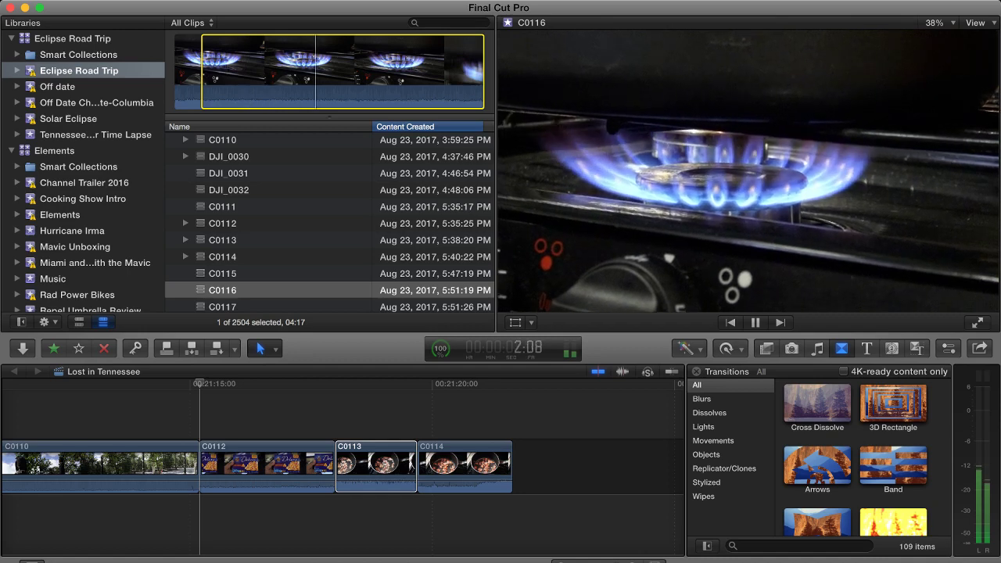
pyautogui.press('o')
pyautogui.moveTo(287, 71); pyautogui.dragTo(482, 476)
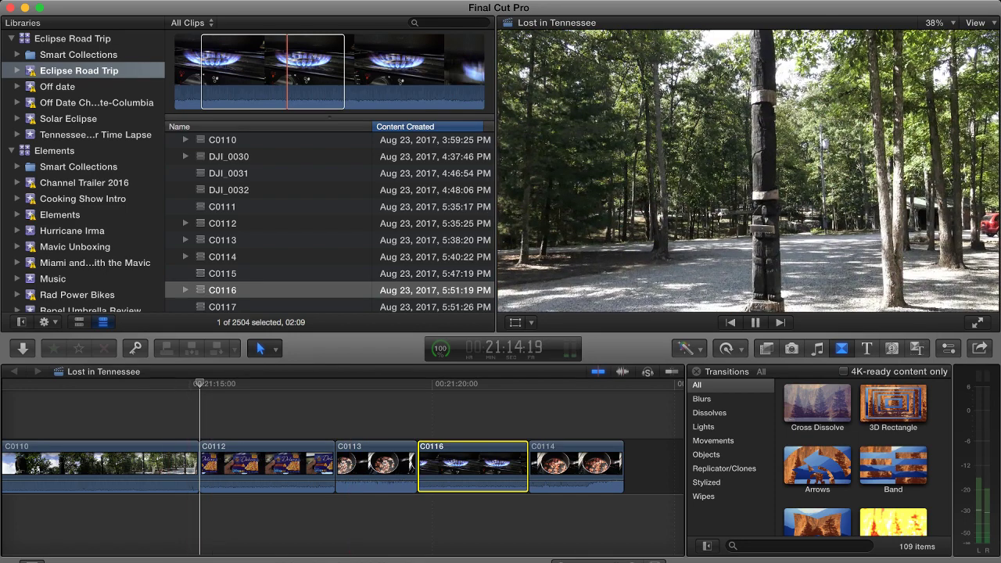
pyautogui.press('space')
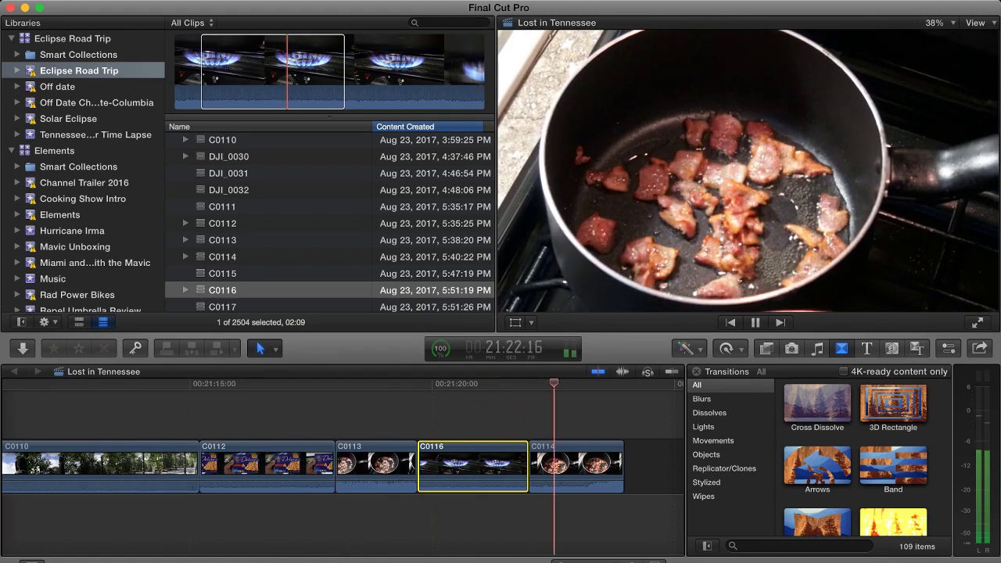
# Skip clip C0117, mark a 02:10 range in clip C0118, and append it to the timeline after C0114
pyautogui.press('super+1')
pyautogui.press('Down')
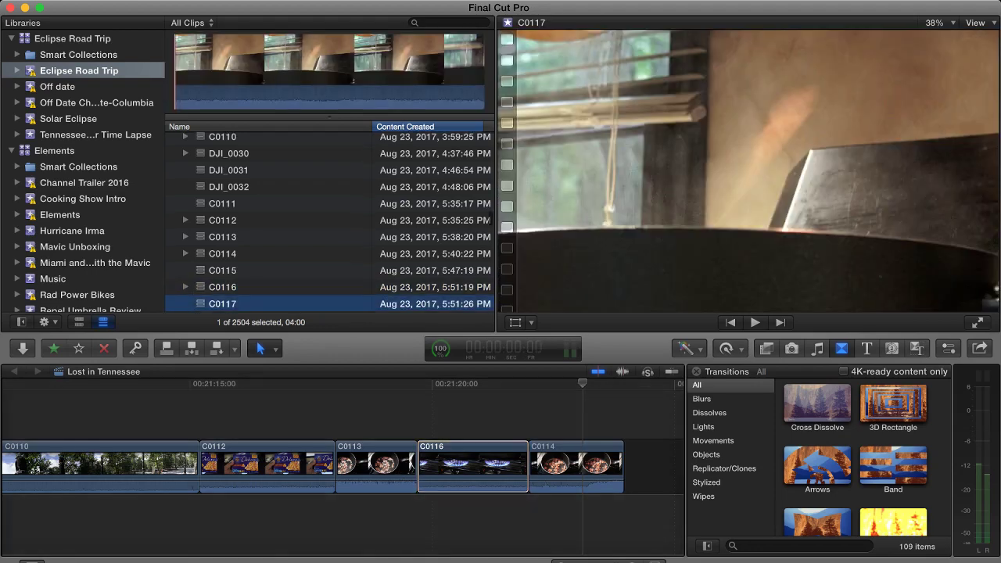
pyautogui.press('Down')
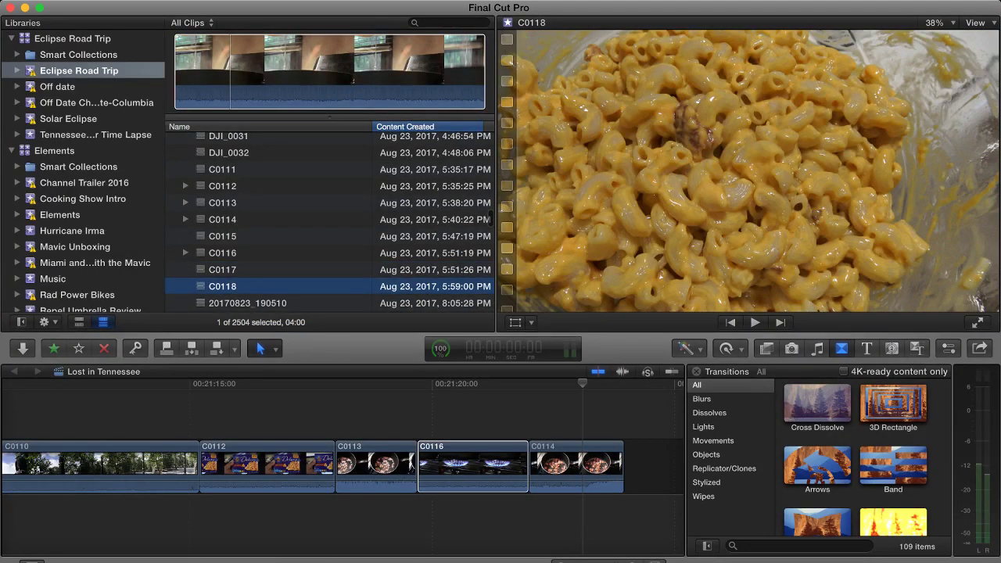
pyautogui.press('space')
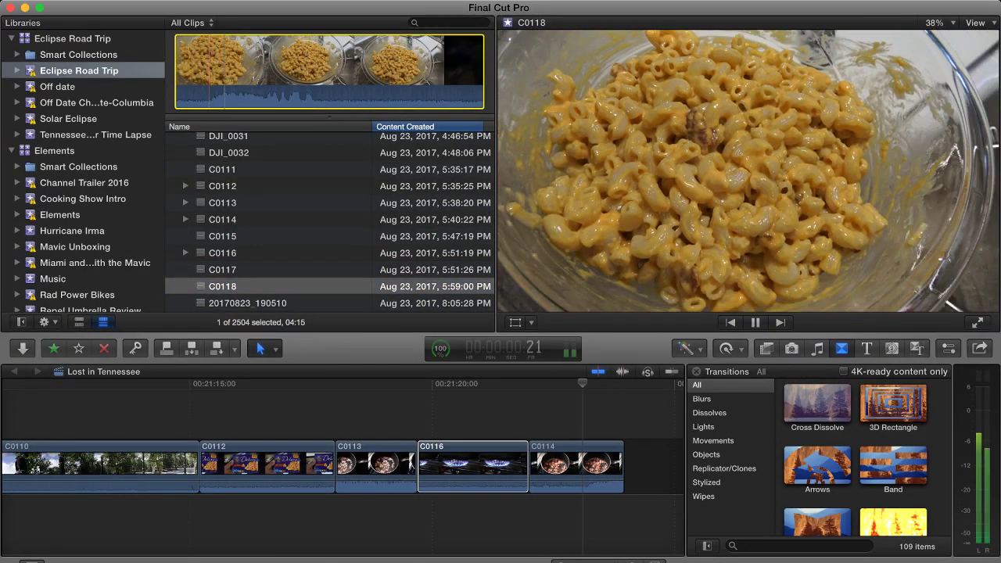
pyautogui.press('i')
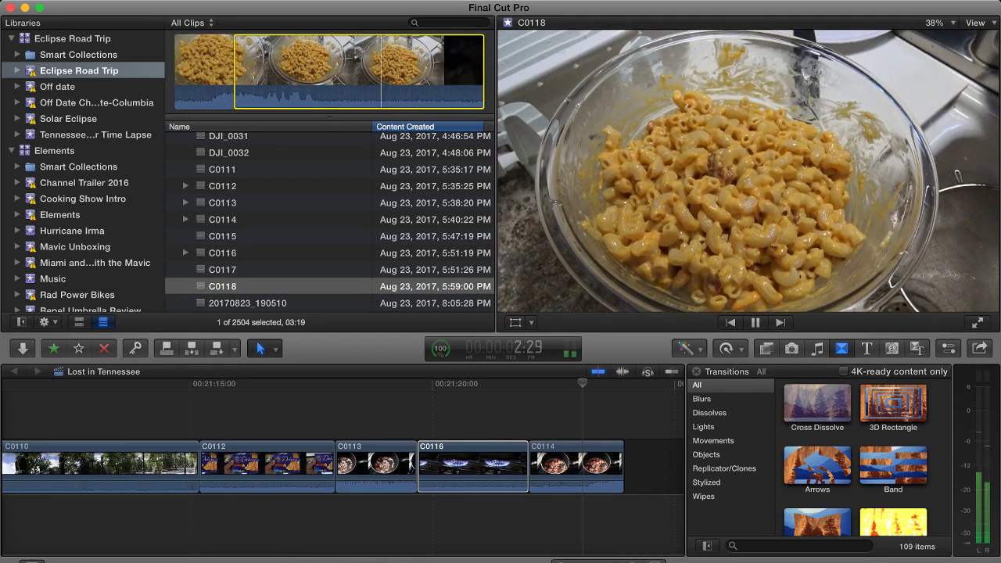
pyautogui.press('o')
pyautogui.press('space')
pyautogui.press('space')
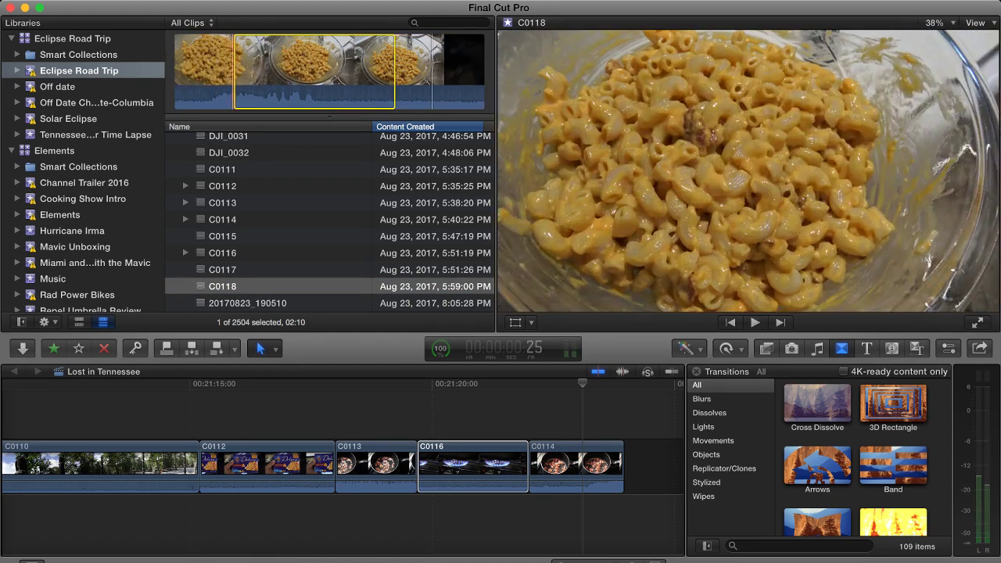
pyautogui.press('e')
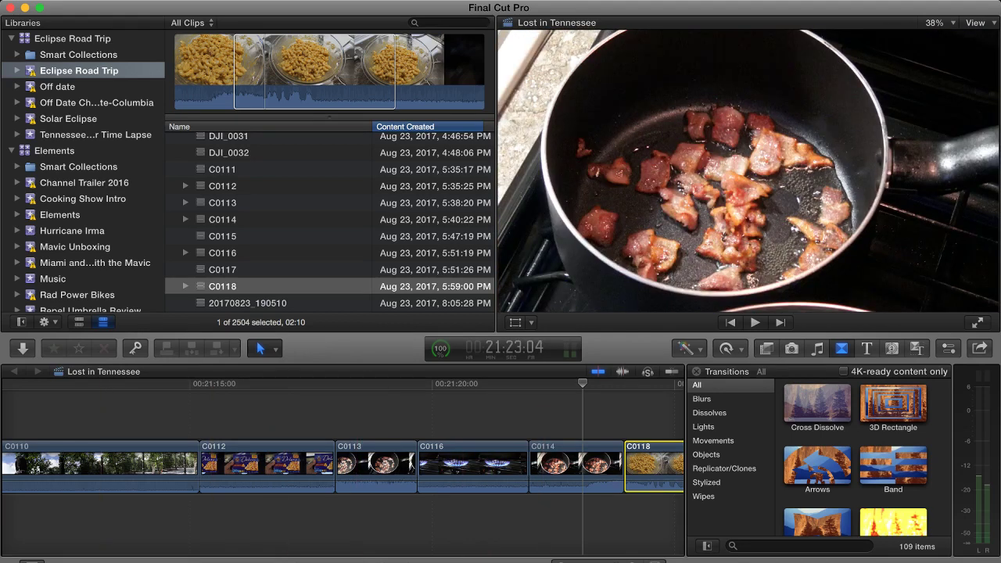
# Try the Ultraveling Album Version track from the Music event as background music beneath the cooking clips
pyautogui.click(53, 279)
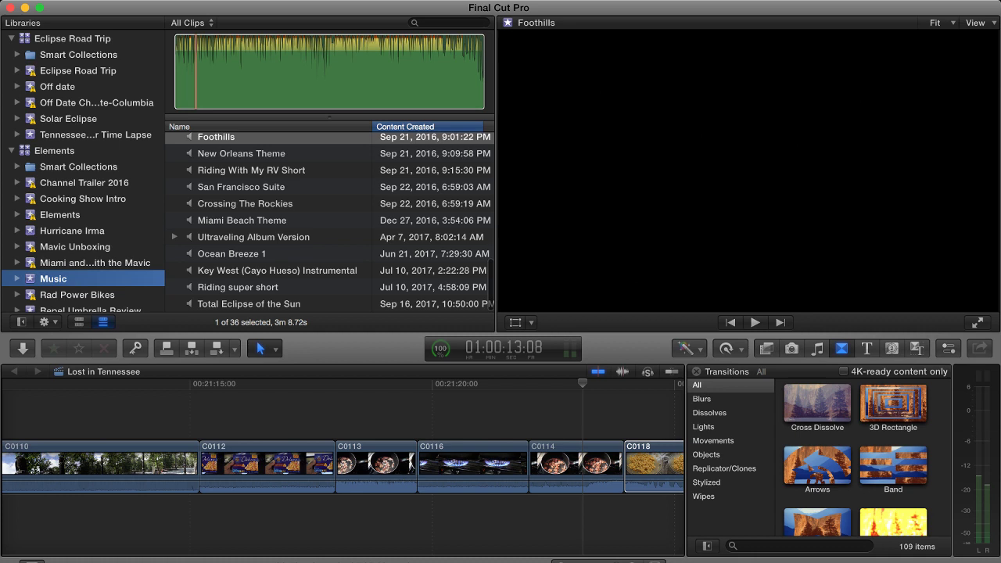
pyautogui.click(254, 237)
pyautogui.click(297, 72)
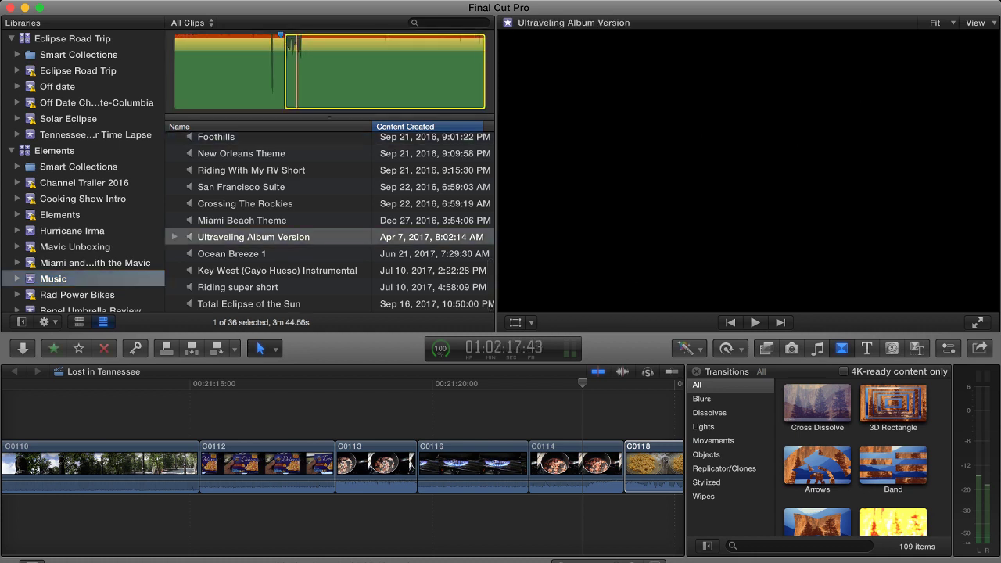
pyautogui.press('space')
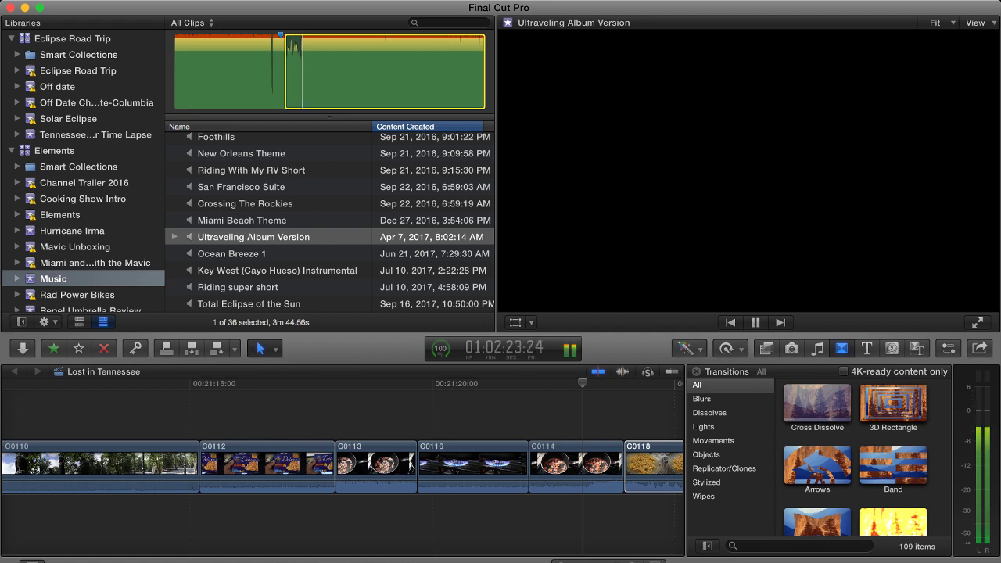
pyautogui.press('space')
pyautogui.moveTo(305, 72); pyautogui.dragTo(366, 512)
pyautogui.press('Delete')
# Attach the O Quebec music track beneath the timeline clips, starting just before the end of C0110
pyautogui.scroll(10, 329, 222)
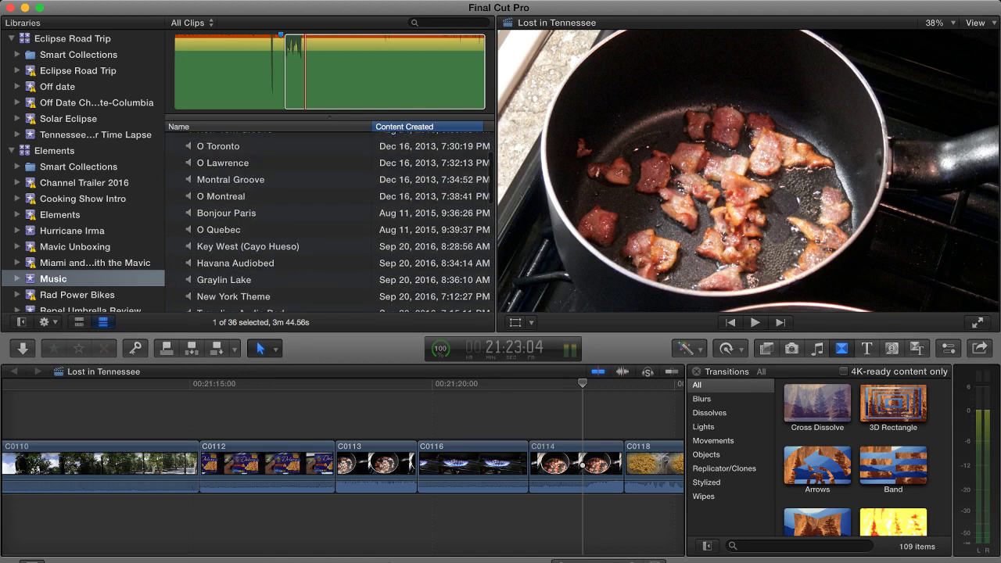
pyautogui.click(235, 230)
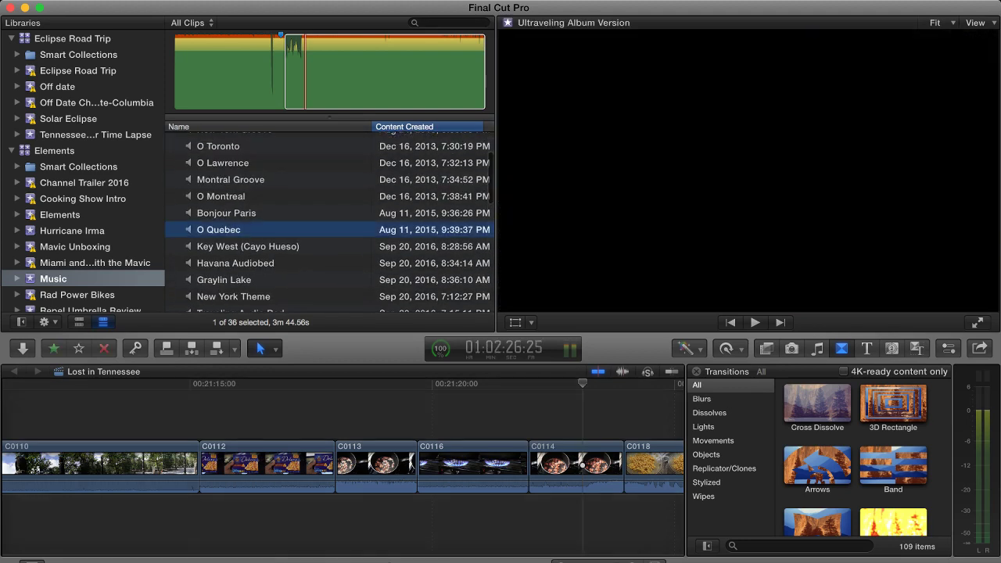
pyautogui.moveTo(219, 229); pyautogui.dragTo(186, 507)
pyautogui.click(182, 512)
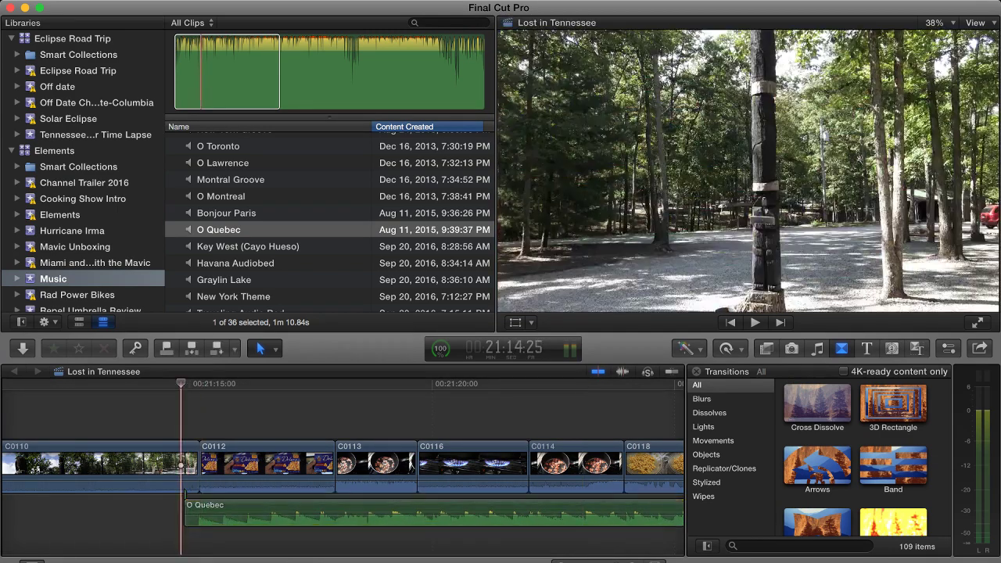
# Play the cooking sequence with its music and lower the audio level of clips C0113, C0116 and C0114
pyautogui.press('space')
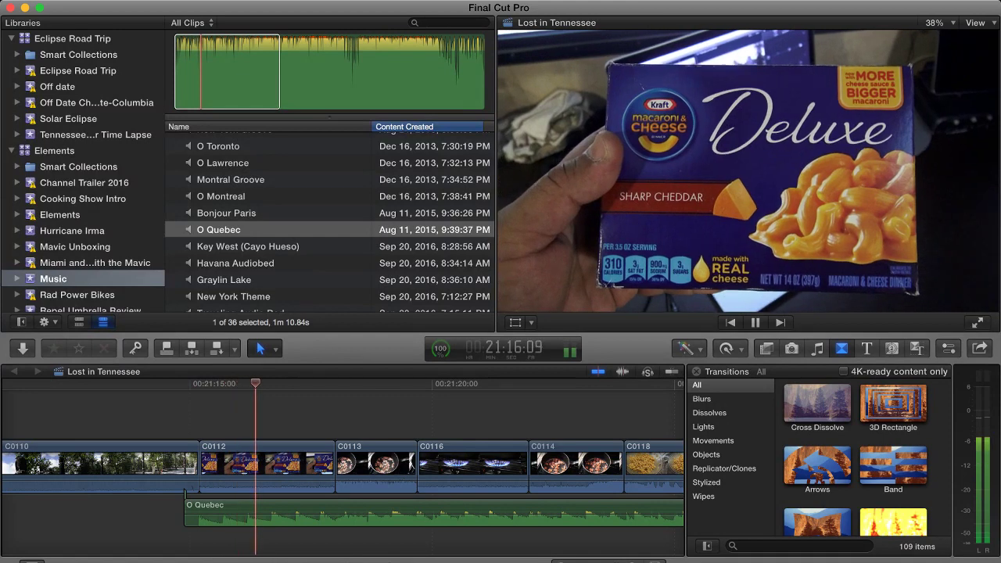
pyautogui.click(307, 481)
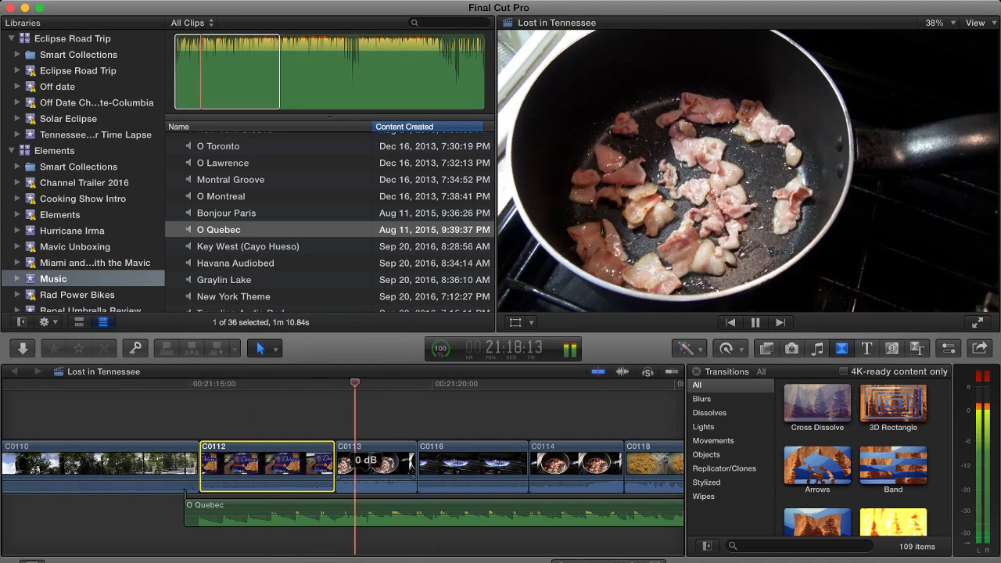
pyautogui.moveTo(365, 482); pyautogui.dragTo(365, 489)
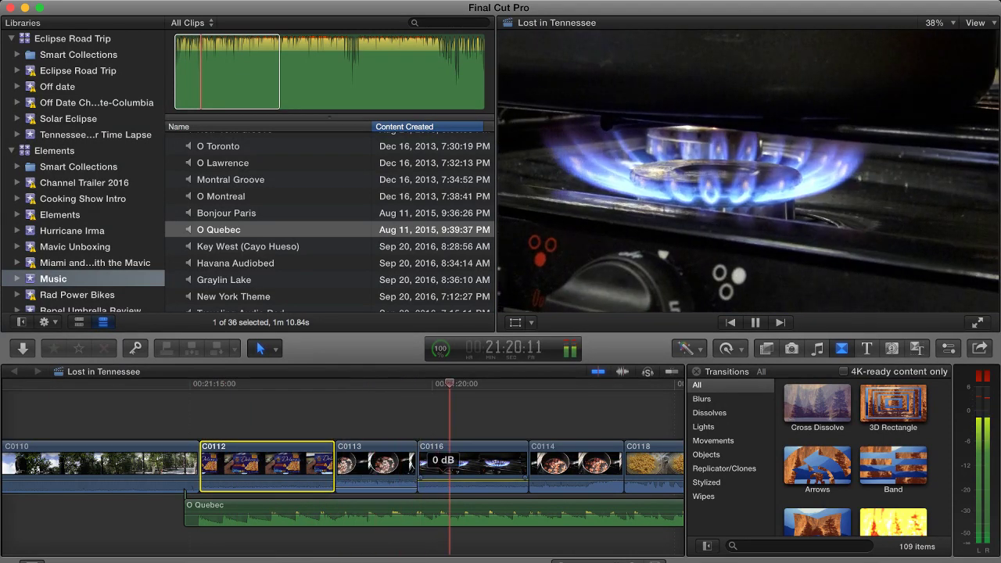
pyautogui.moveTo(442, 482); pyautogui.dragTo(442, 492)
pyautogui.moveTo(562, 482); pyautogui.dragTo(562, 490)
pyautogui.hotkey('ctrl', '-')
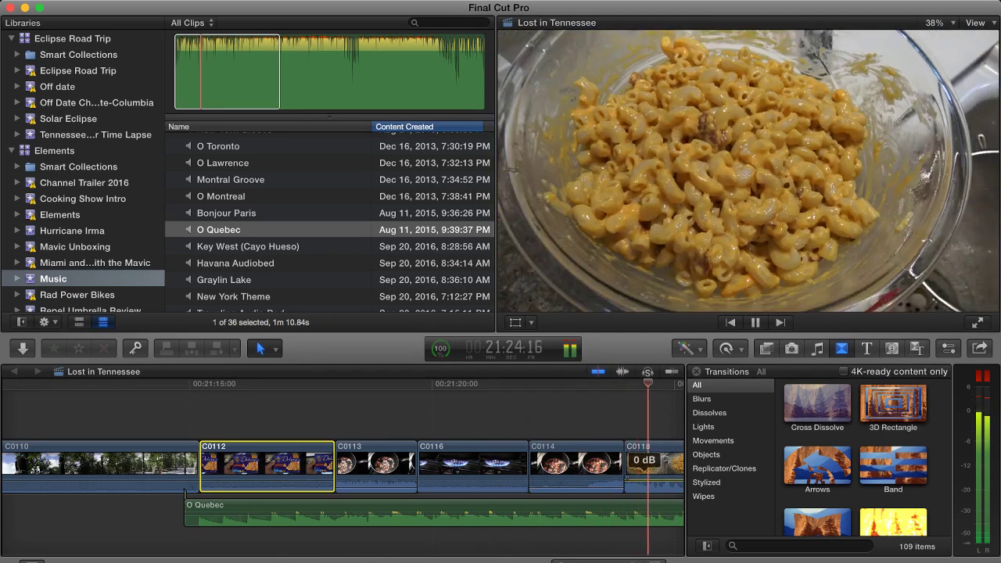
pyautogui.press('space')
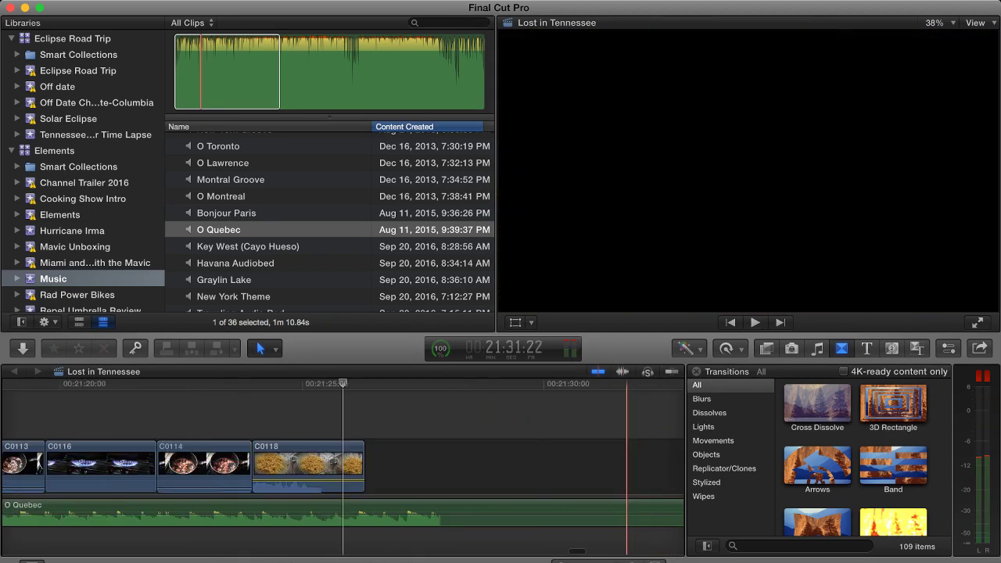
# Add four volume keyframes to O Quebec around the start and end of C0118, and lower the music between them
pyautogui.keyDown('alt'); pyautogui.click(249, 514); pyautogui.keyUp('alt')
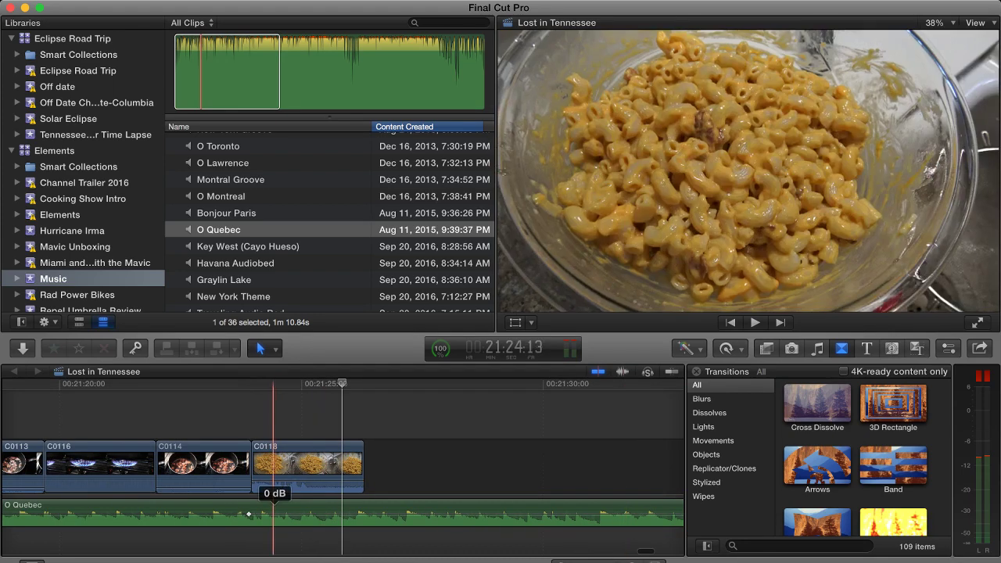
pyautogui.keyDown('alt'); pyautogui.click(266, 514); pyautogui.keyUp('alt')
pyautogui.keyDown('alt'); pyautogui.click(351, 514); pyautogui.keyUp('alt')
pyautogui.keyDown('alt'); pyautogui.click(365, 514); pyautogui.keyUp('alt')
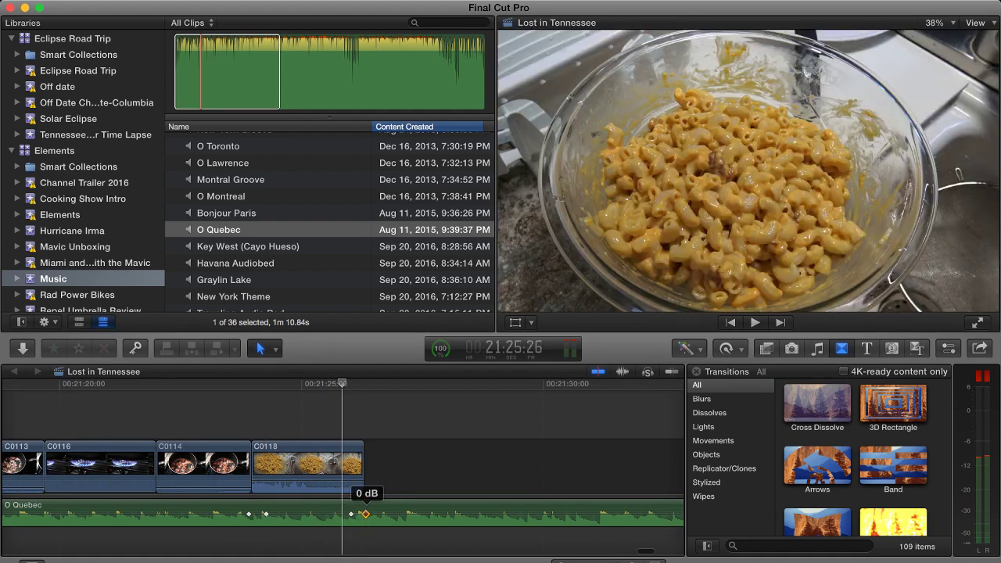
pyautogui.click(304, 515)
pyautogui.moveTo(305, 514); pyautogui.dragTo(305, 519)
pyautogui.press('space')
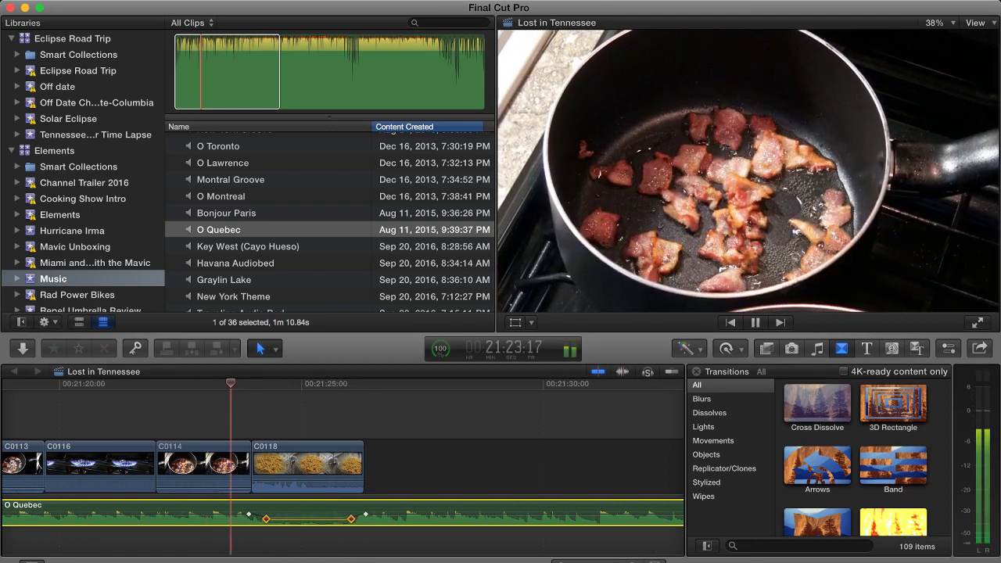
pyautogui.press('space')
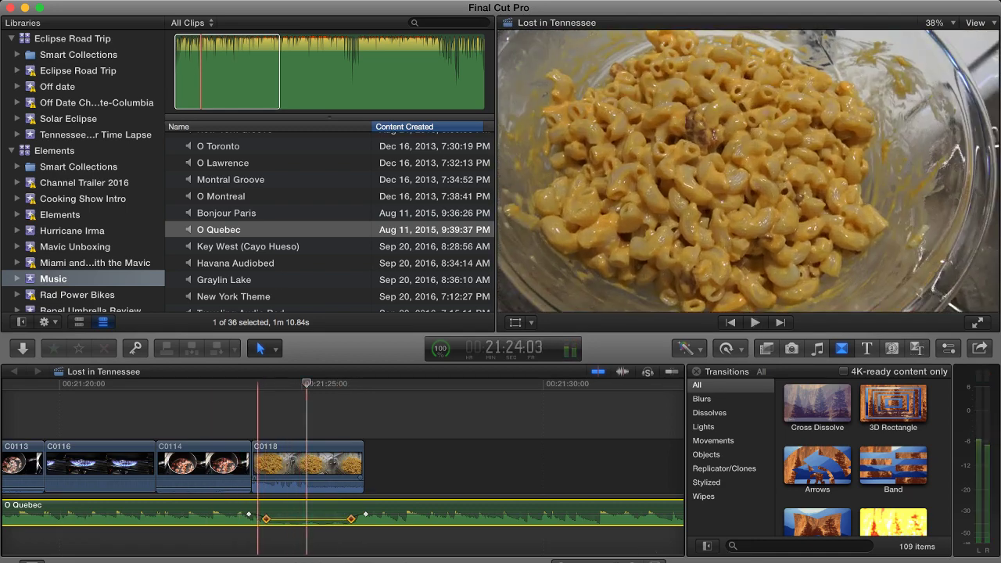
# Add a short audio fade-in at the start of clip C0118 and play back around the edit
pyautogui.moveTo(255, 478); pyautogui.dragTo(255, 478)
pyautogui.hotkey('shift', '?')
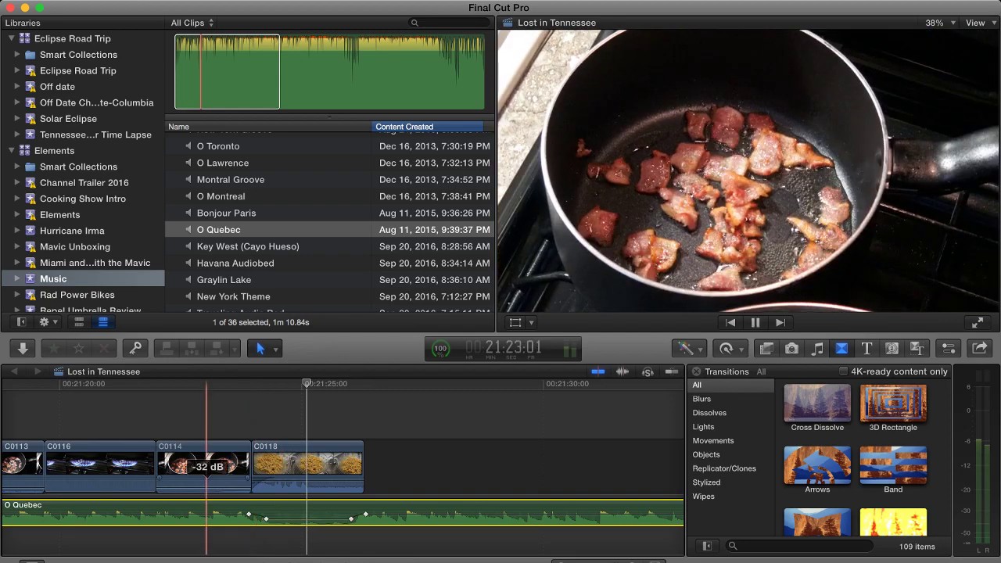